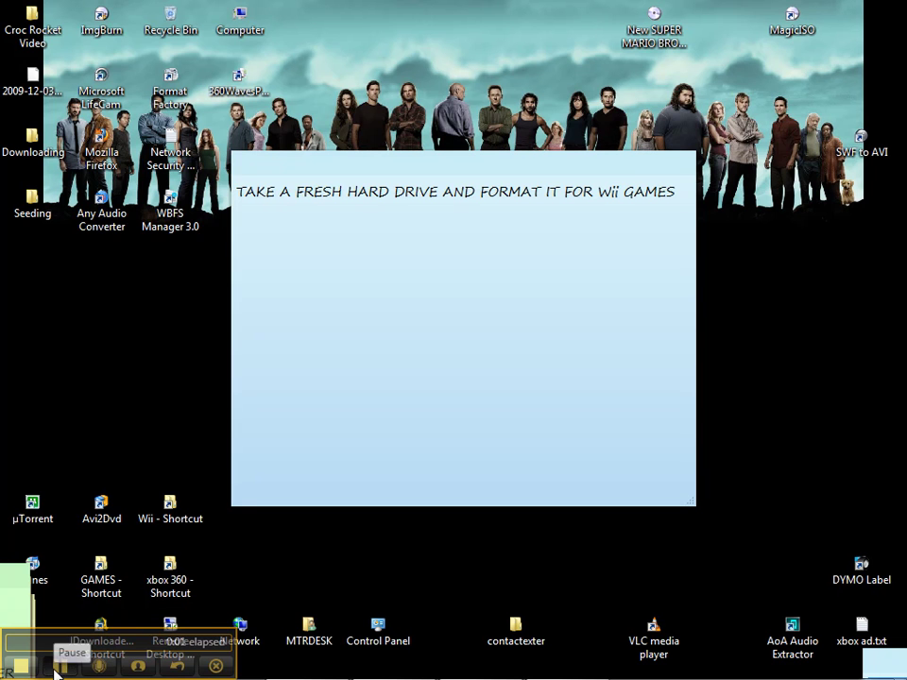
Step: Paste step 1, downloading and installing WBFS Manager 3.0 with its download link, below the note's title
{"action": "left_click", "coordinate": [239, 191]}
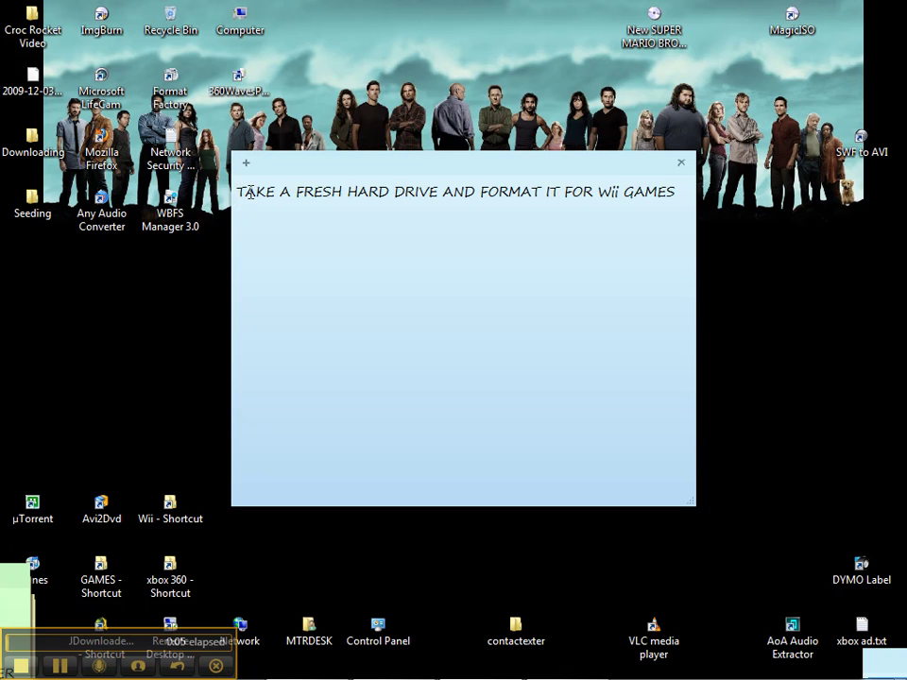
{"action": "triple_click", "coordinate": [235, 194]}
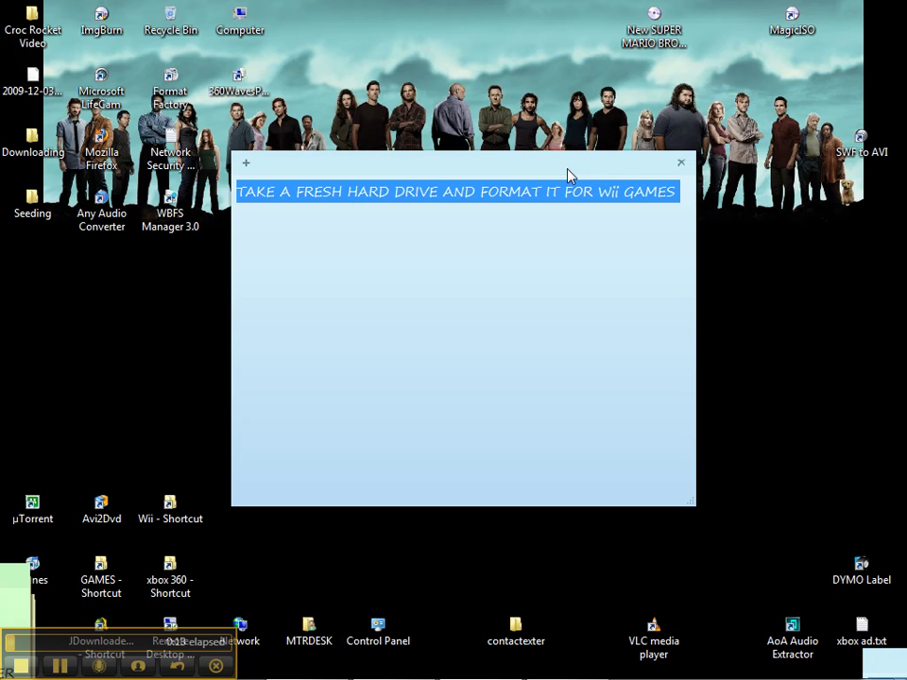
{"action": "left_click", "coordinate": [684, 192]}
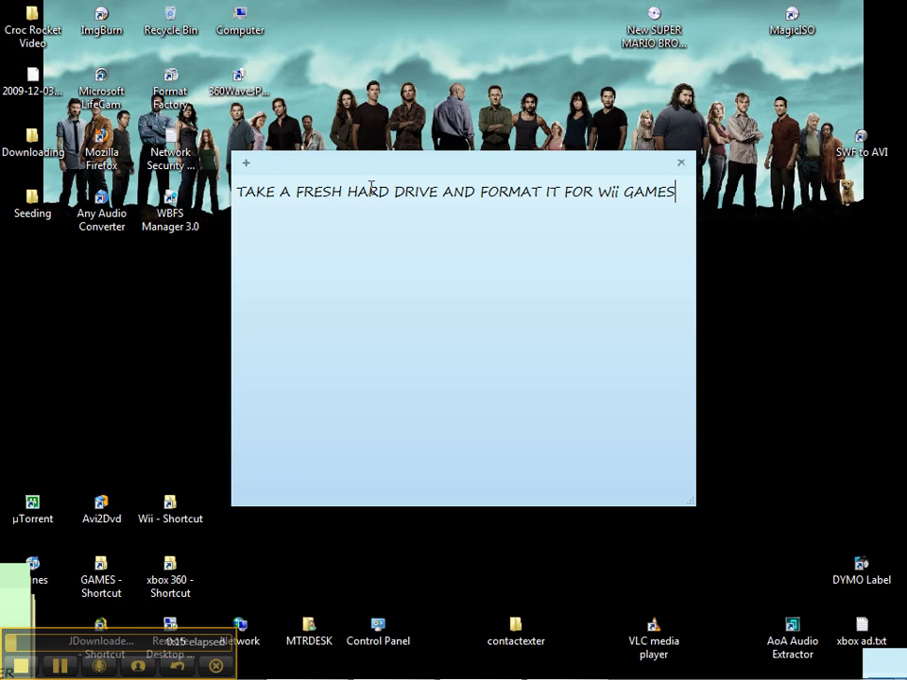
{"action": "type", "text": "1. Download and Install WBFS Manager 3.0 http://wbfsmanager.codeplex.com/Release/ProjectReleases.aspx?ReleaseId=26808"}
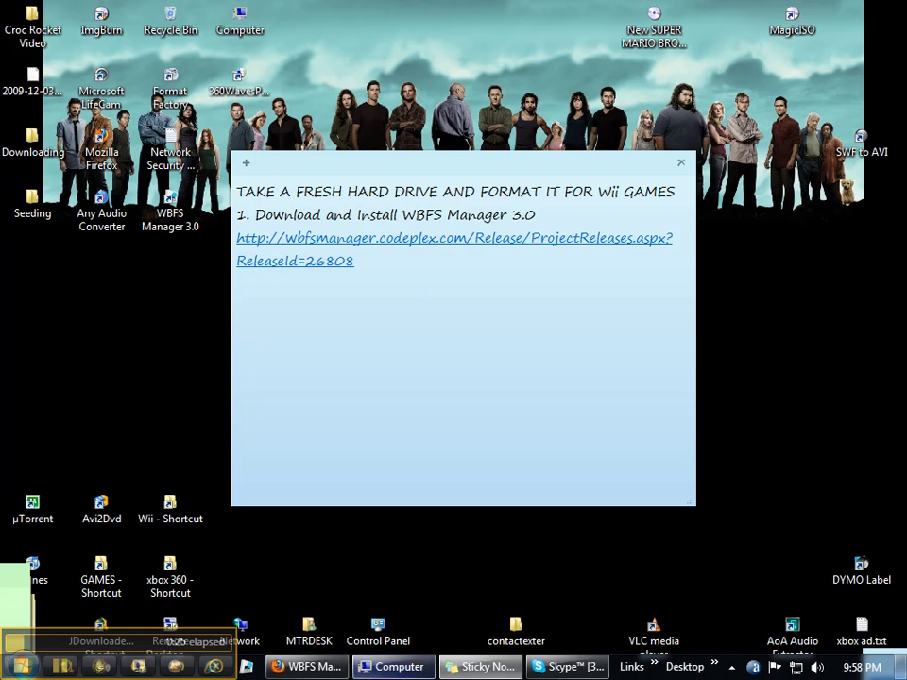
Step: Review the WBFS Manager 3.0 CodePlex release page in Firefox, then put the browser away
{"action": "left_click", "coordinate": [290, 667]}
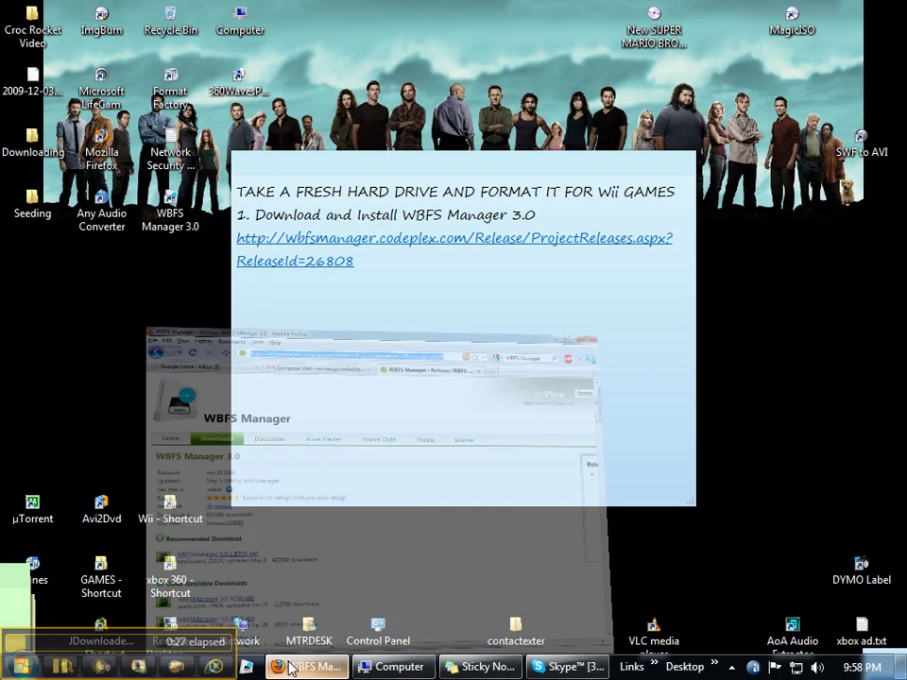
{"action": "scroll", "coordinate": [255, 491], "scroll_direction": "down", "scroll_amount": 2}
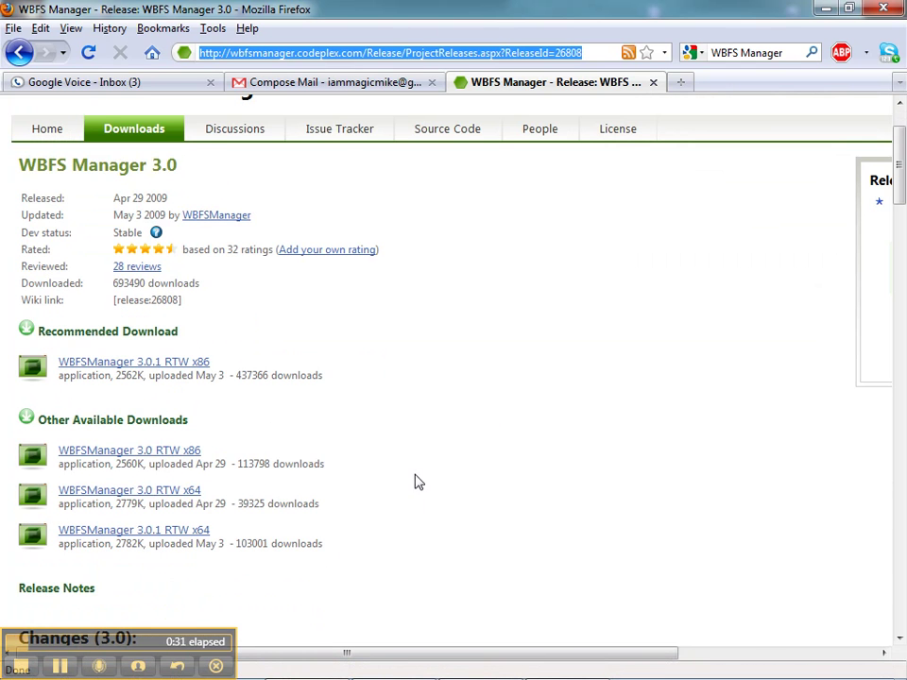
{"action": "scroll", "coordinate": [453, 458], "scroll_direction": "up", "scroll_amount": 2}
{"action": "left_click", "coordinate": [824, 8]}
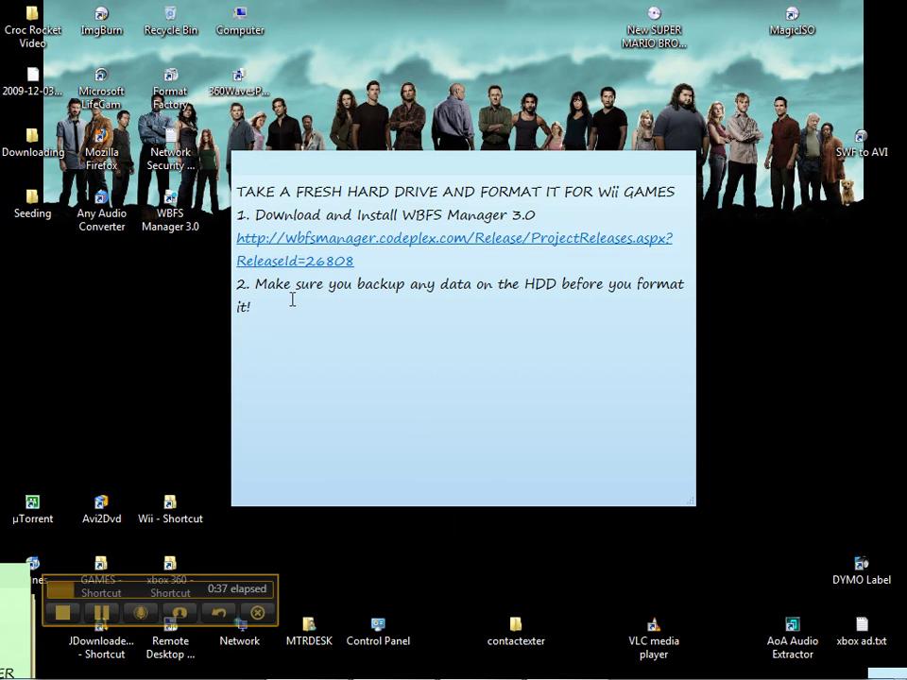
Step: Add '3. Take note of the Drive letter of this hard drive' to the note
{"action": "left_click", "coordinate": [100, 613]}
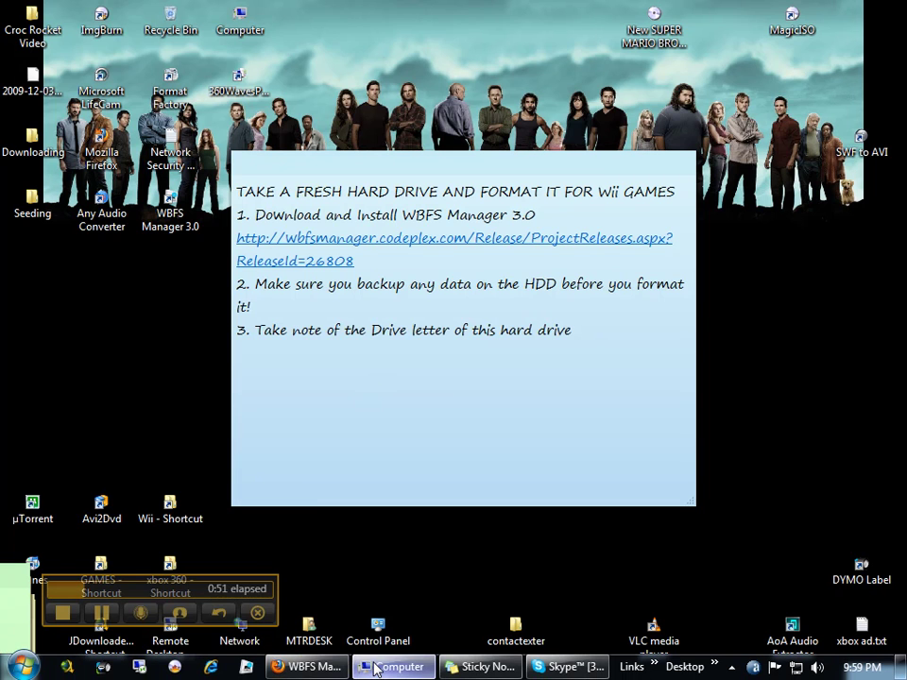
{"action": "left_click", "coordinate": [377, 667]}
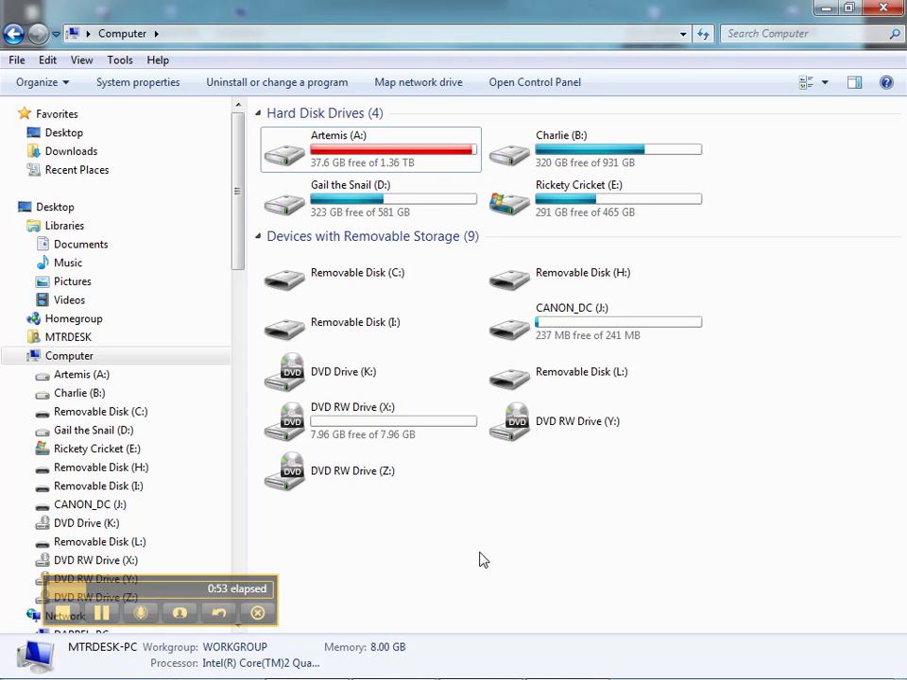
Step: Refresh the Computer view to reveal New Hard Drive (F:), then move the AutoPlay prompt aside
{"action": "right_click", "coordinate": [710, 370]}
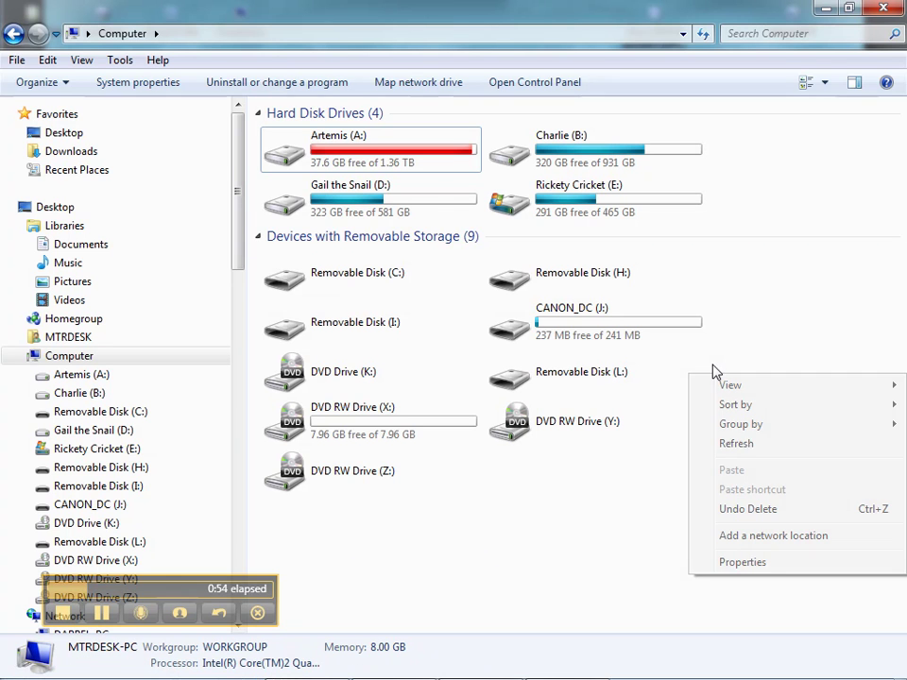
{"action": "left_click", "coordinate": [746, 443]}
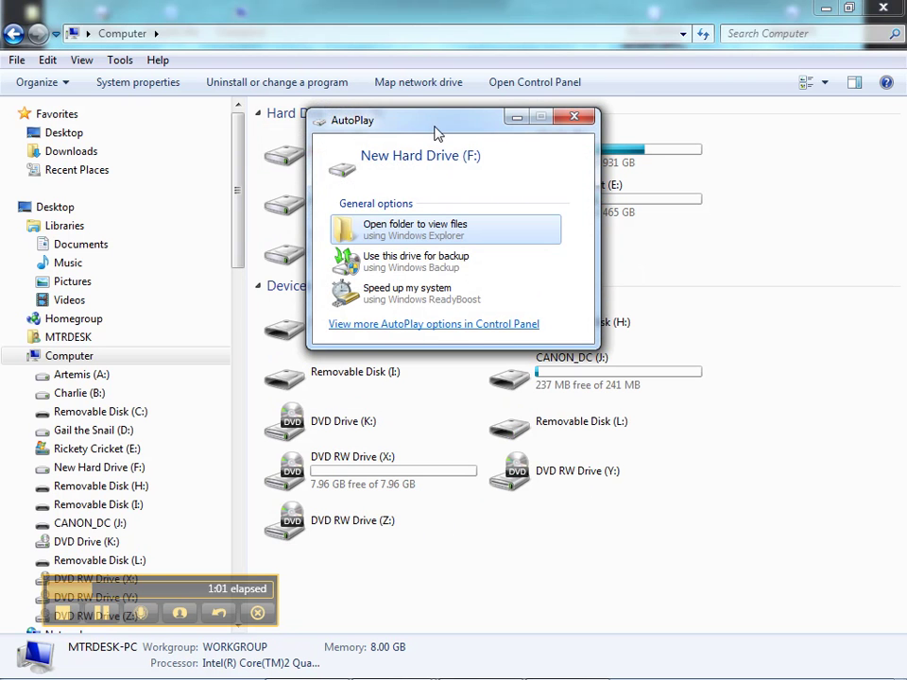
{"action": "left_click_drag", "start_coordinate": [435, 126], "coordinate": [436, 72]}
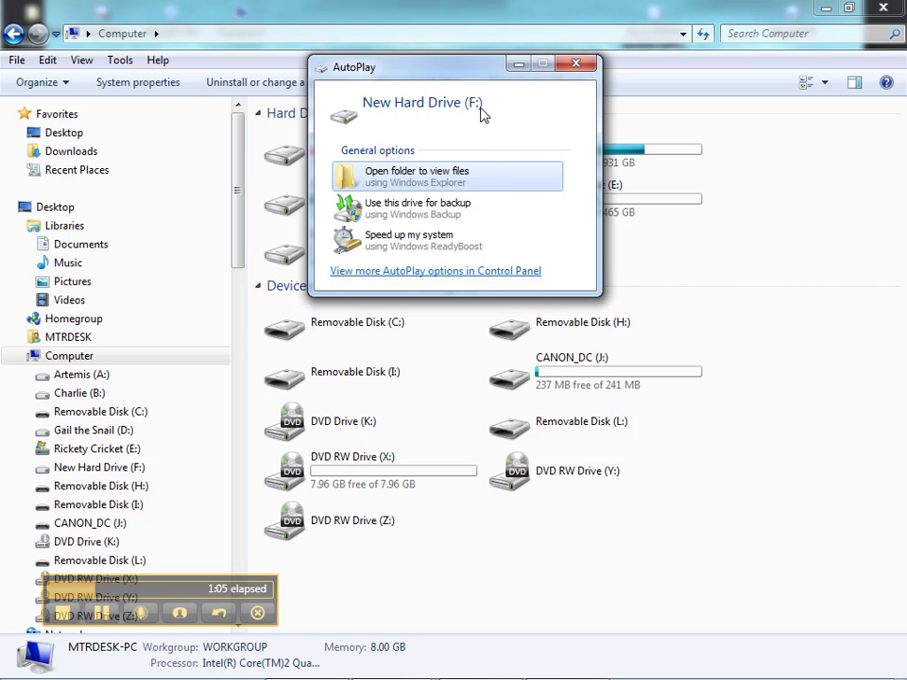
{"action": "left_click", "coordinate": [827, 8]}
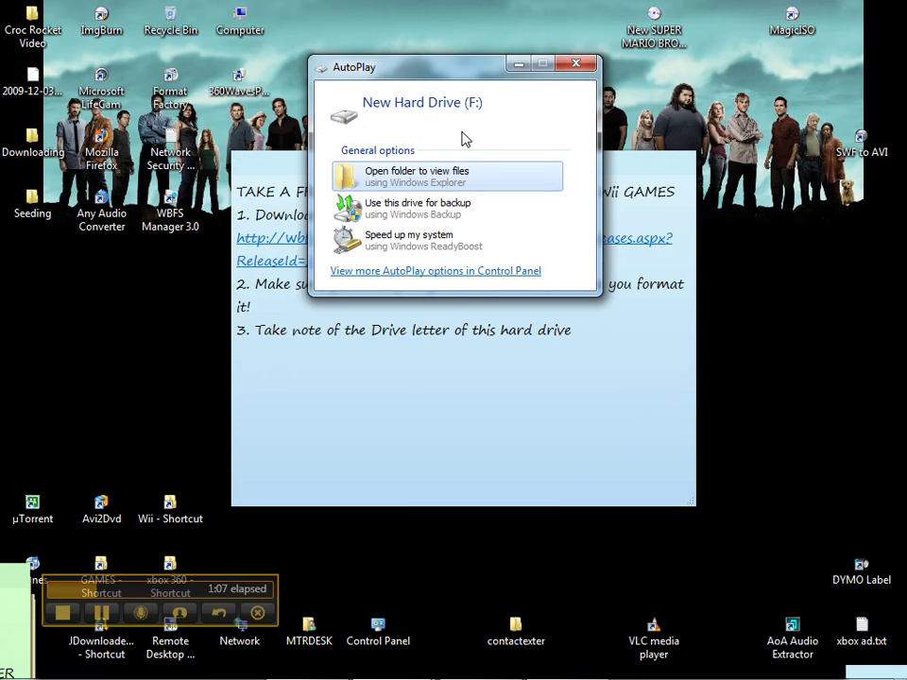
{"action": "left_click_drag", "start_coordinate": [448, 81], "coordinate": [81, 107]}
Step: Add '(F:)' to step 3 and write step 4: select the drive in WBFS Manager, then FORMAT
{"action": "left_click", "coordinate": [599, 325]}
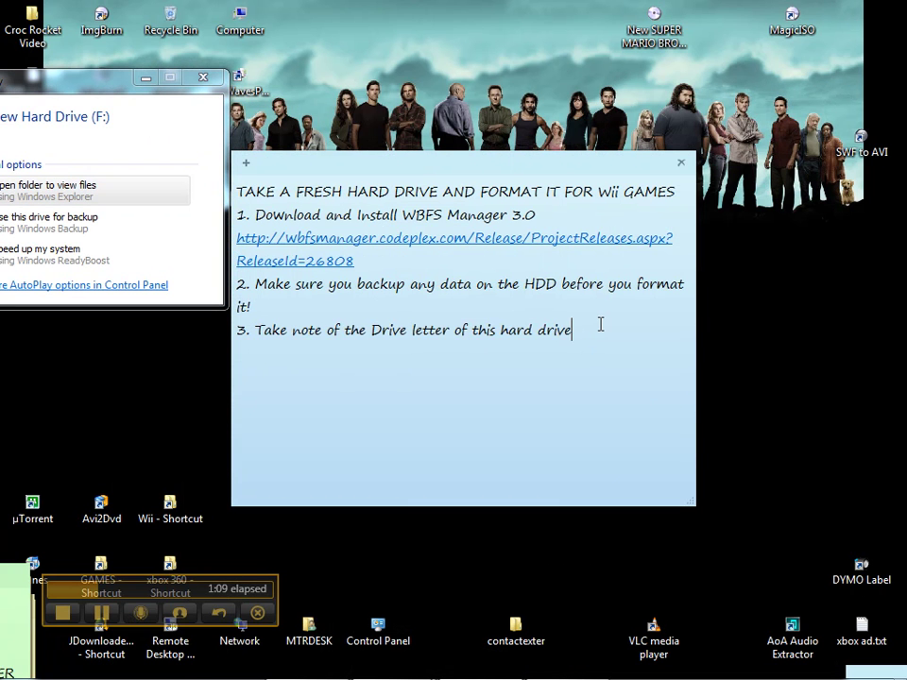
{"action": "type", "text": "(F:"}
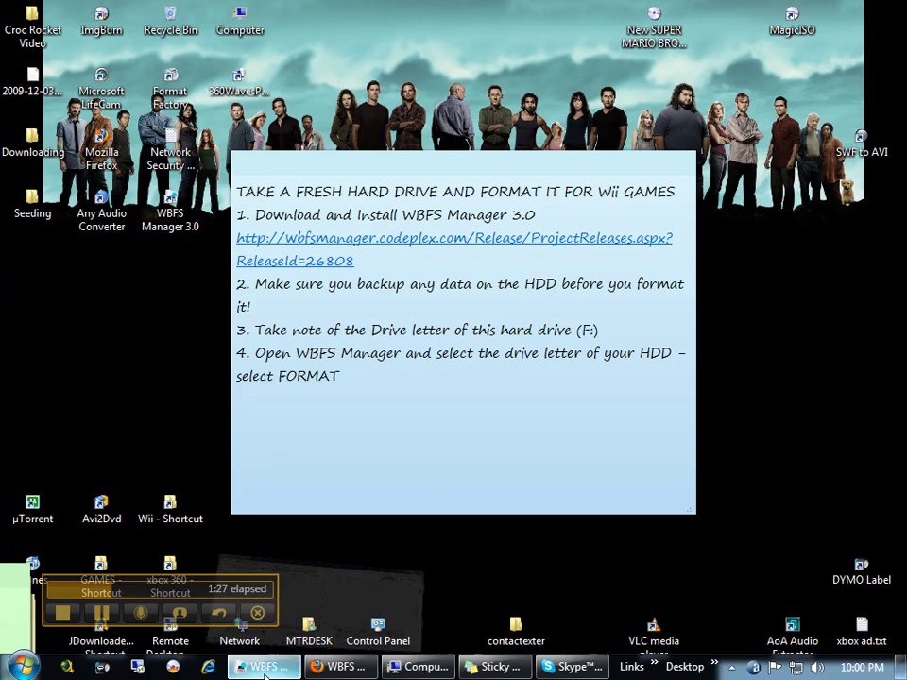
{"action": "left_click", "coordinate": [267, 667]}
Step: Choose drive F: in the Drive dropdown, format it as WBFS confirming Yes, and dismiss the success message
{"action": "left_click", "coordinate": [122, 150]}
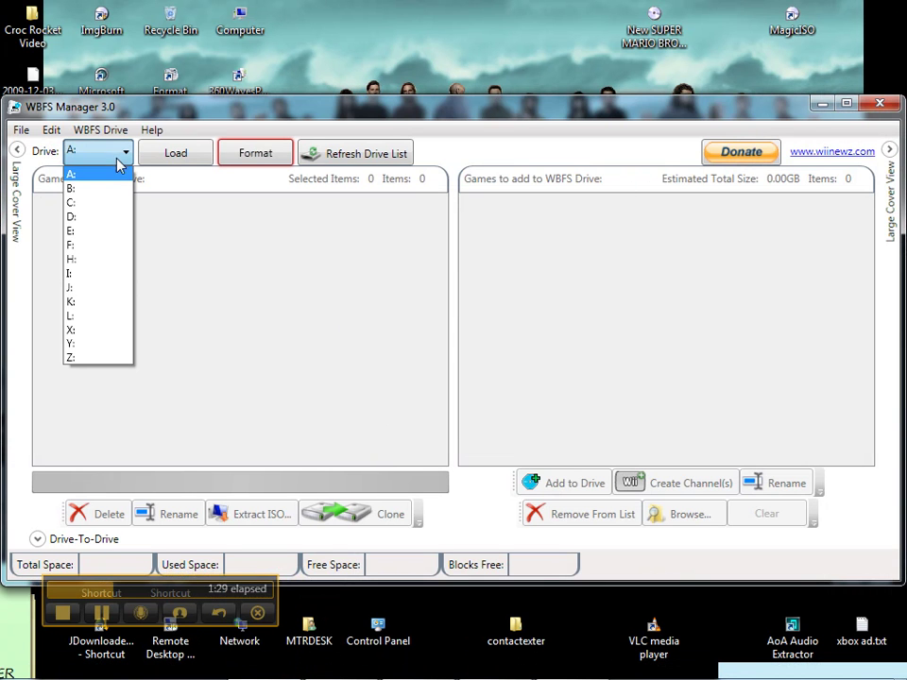
{"action": "left_click", "coordinate": [83, 248]}
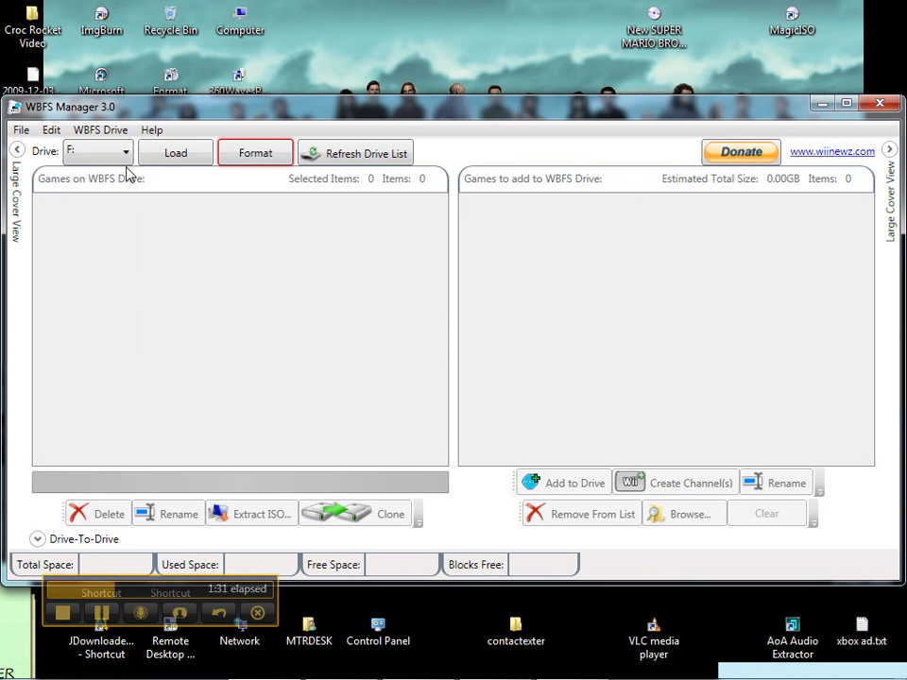
{"action": "left_click", "coordinate": [124, 152]}
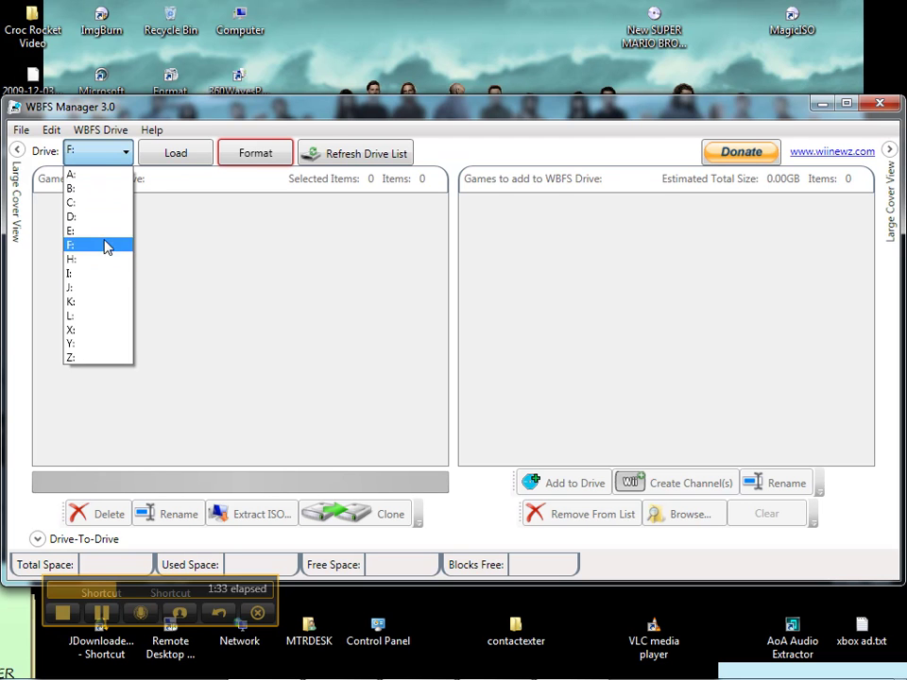
{"action": "left_click", "coordinate": [71, 174]}
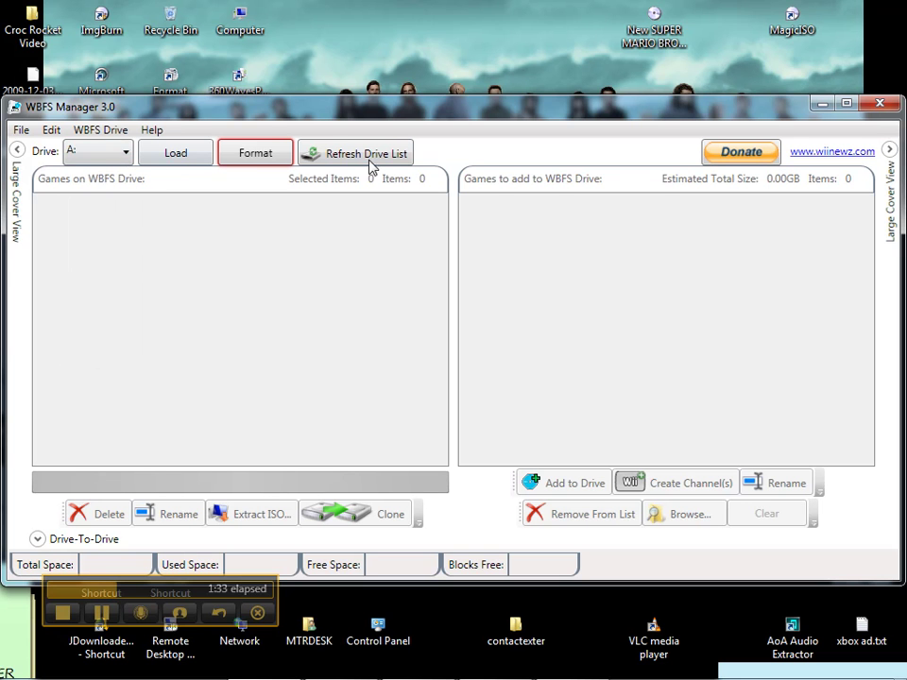
{"action": "left_click", "coordinate": [98, 152]}
{"action": "left_click", "coordinate": [80, 245]}
{"action": "left_click", "coordinate": [265, 159]}
{"action": "left_click", "coordinate": [519, 432]}
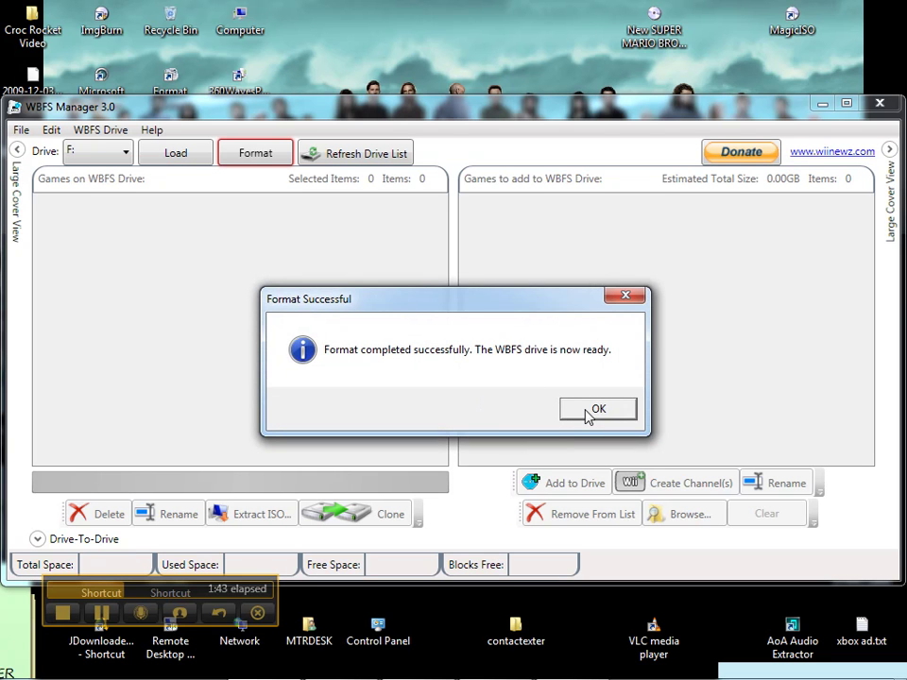
{"action": "left_click_drag", "start_coordinate": [472, 308], "coordinate": [356, 216]}
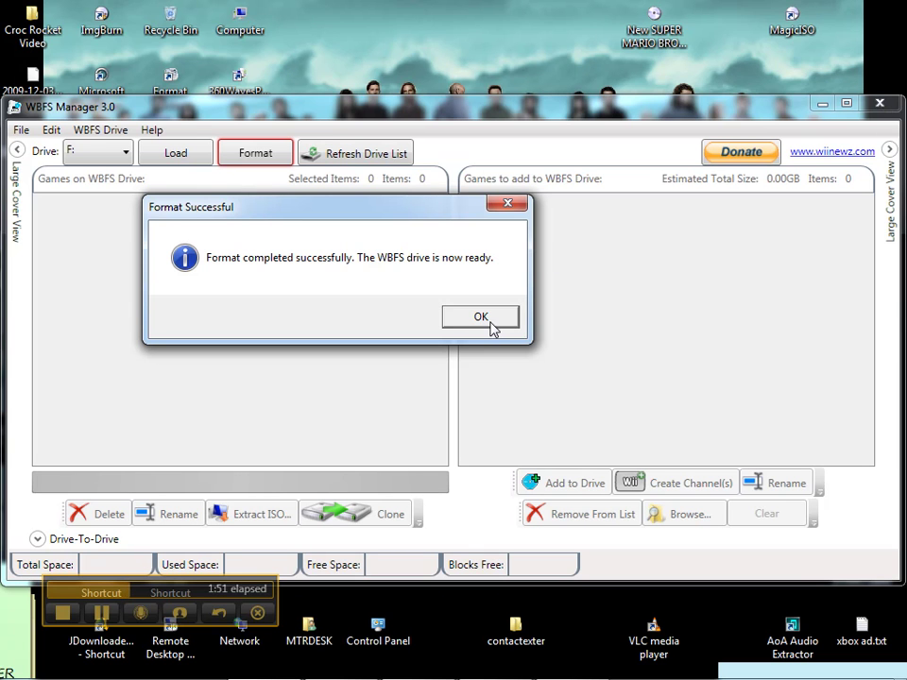
{"action": "left_click_drag", "start_coordinate": [371, 204], "coordinate": [501, 185]}
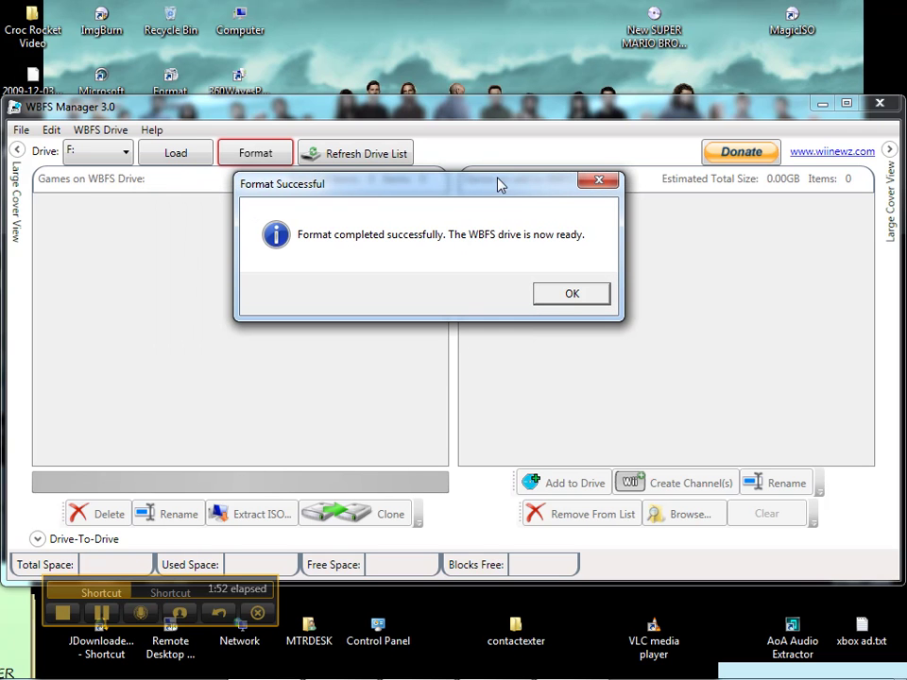
{"action": "left_click", "coordinate": [568, 296]}
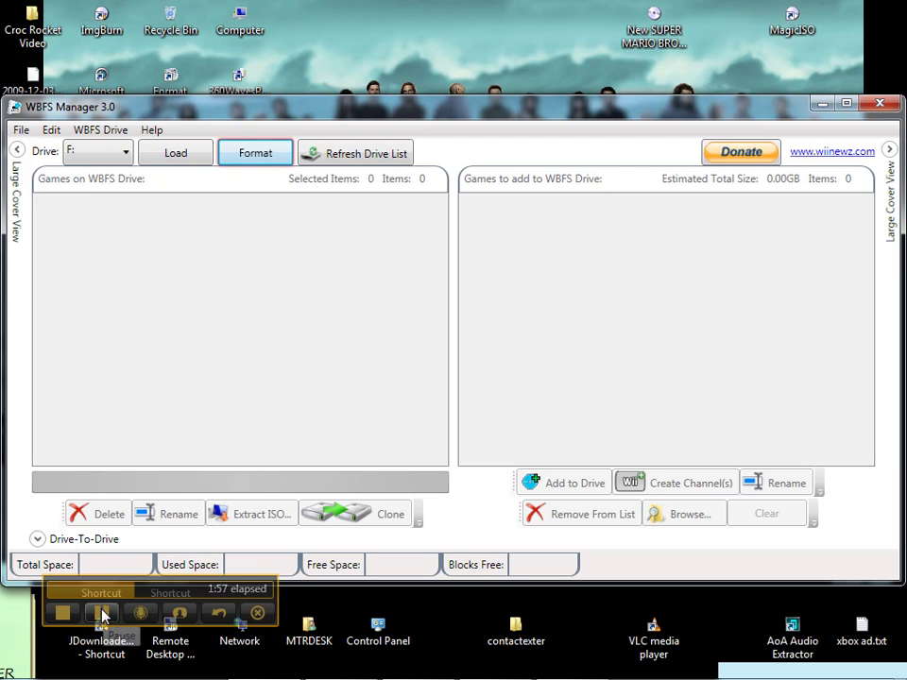
Step: Load drive F:, showing 931.50 GB total and free with 0.00 GB used
{"action": "left_click", "coordinate": [166, 160]}
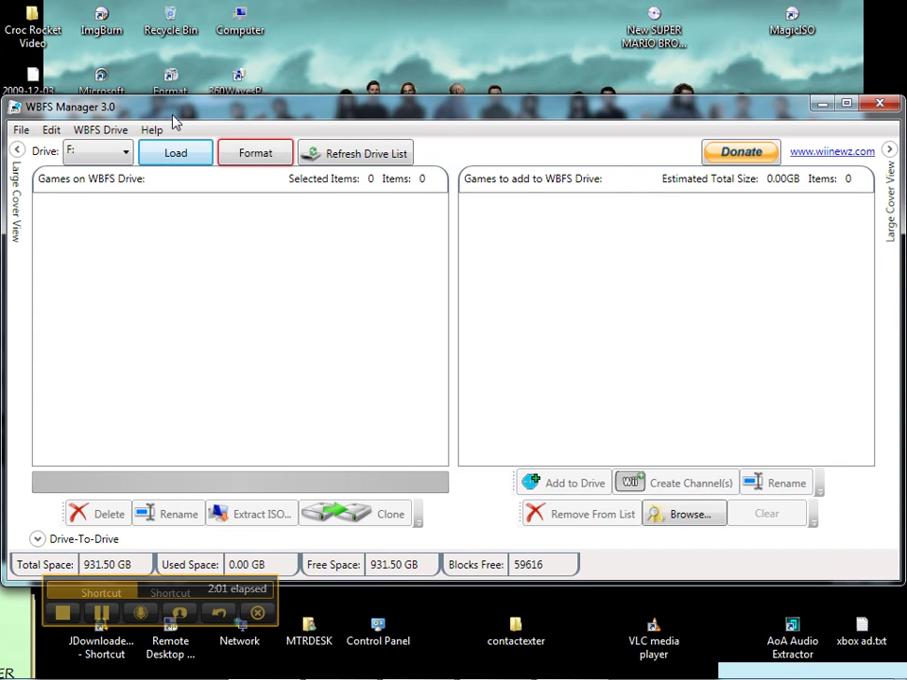
{"action": "mouse_move", "coordinate": [172, 122]}
{"action": "left_mouse_down"}
{"action": "mouse_move", "coordinate": [197, 119]}
{"action": "mouse_move", "coordinate": [179, 120]}
{"action": "left_mouse_up"}
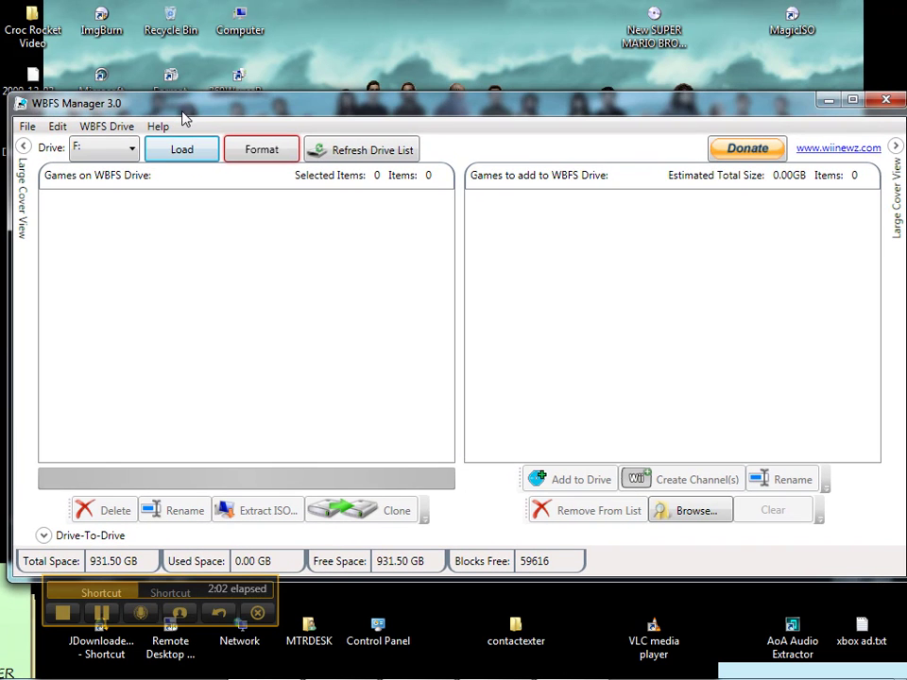
{"action": "left_click", "coordinate": [104, 619]}
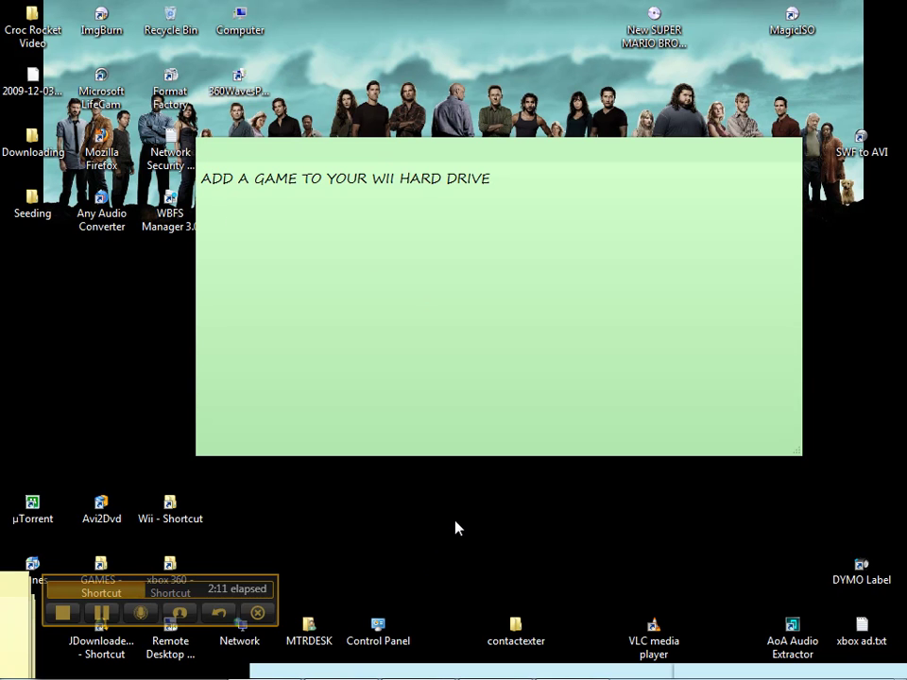
Step: Add 'plug in the Wii hard drive (G:), NEVER FORMAT!!!!' as the green note's first line
{"action": "left_click", "coordinate": [276, 674]}
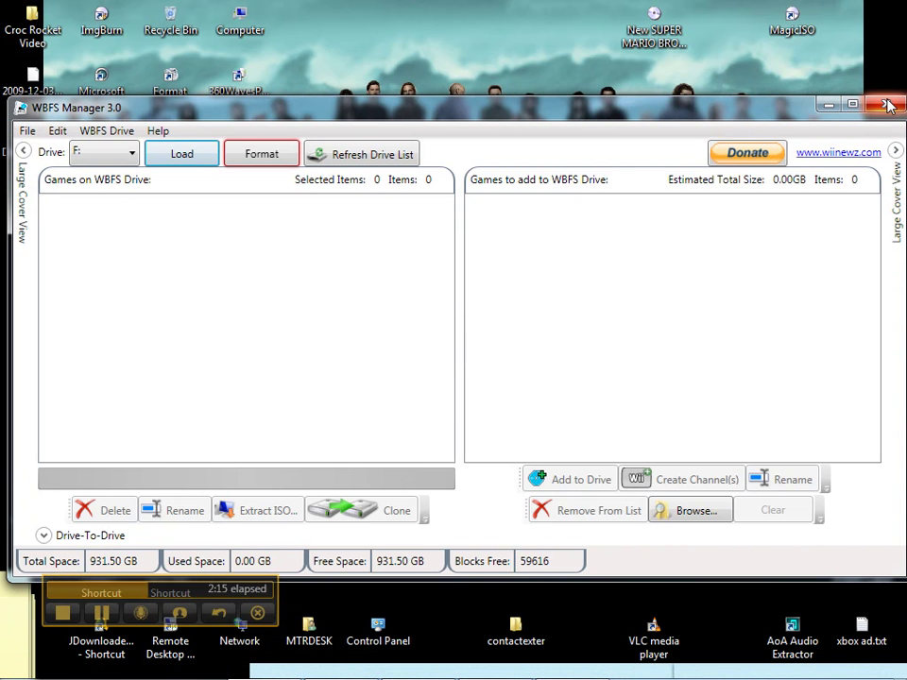
{"action": "left_click", "coordinate": [828, 103]}
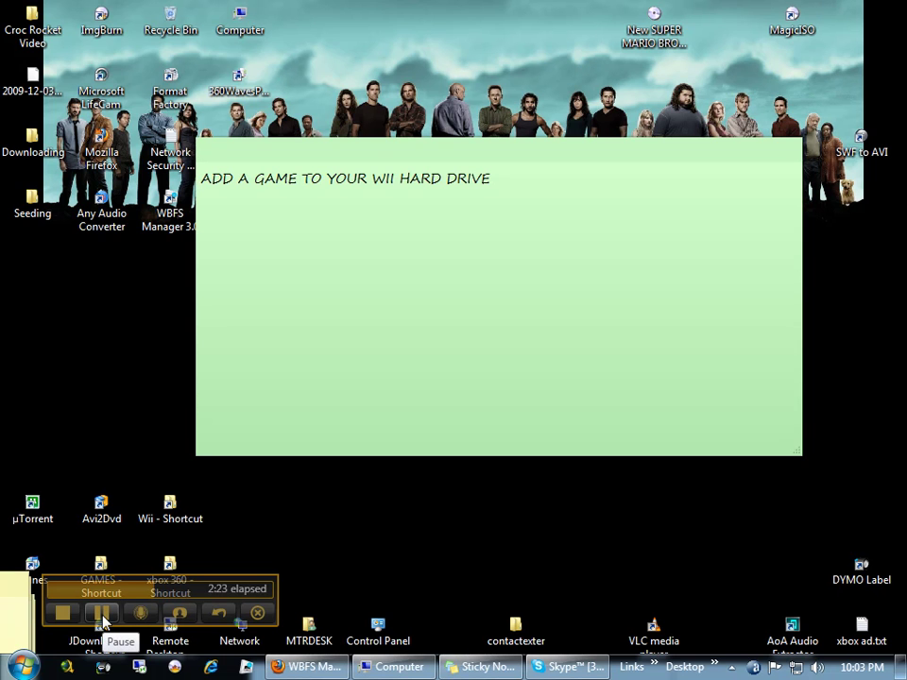
{"action": "left_click", "coordinate": [200, 198]}
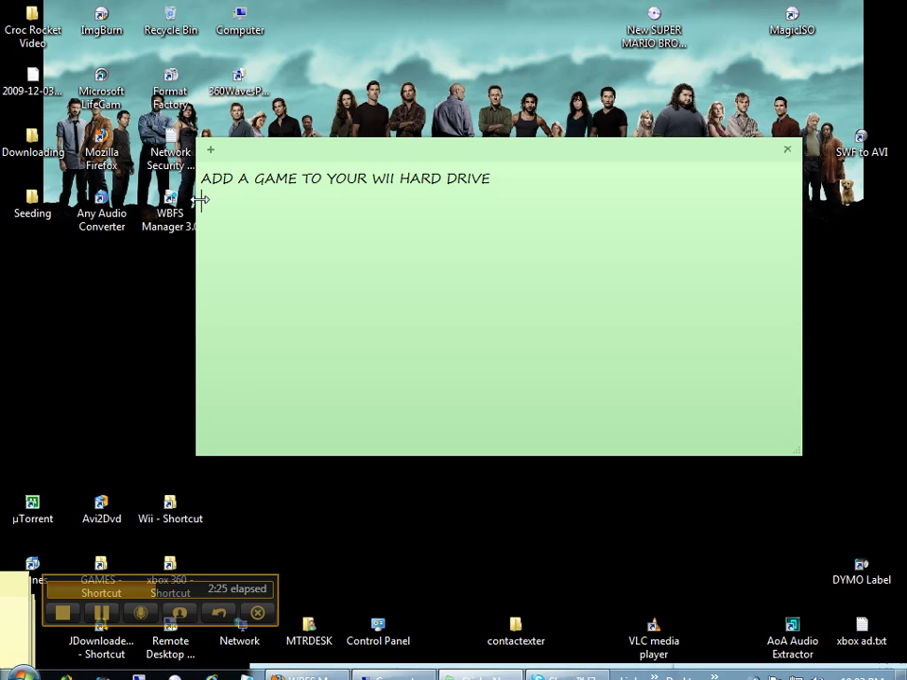
{"action": "type", "text": "Plug in the hard drive you are using for the Wii (G:) NEVER FORMAT!!!!"}
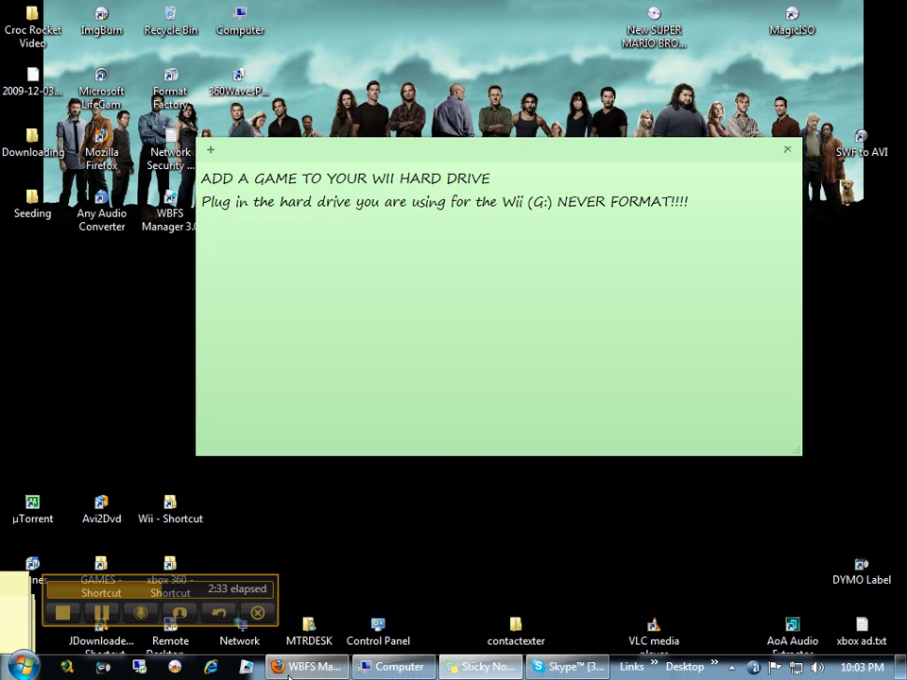
Step: Bring up the Windows format-disk prompt for F: and close it, leaving F: unformatted
{"action": "mouse_move", "coordinate": [412, 672]}
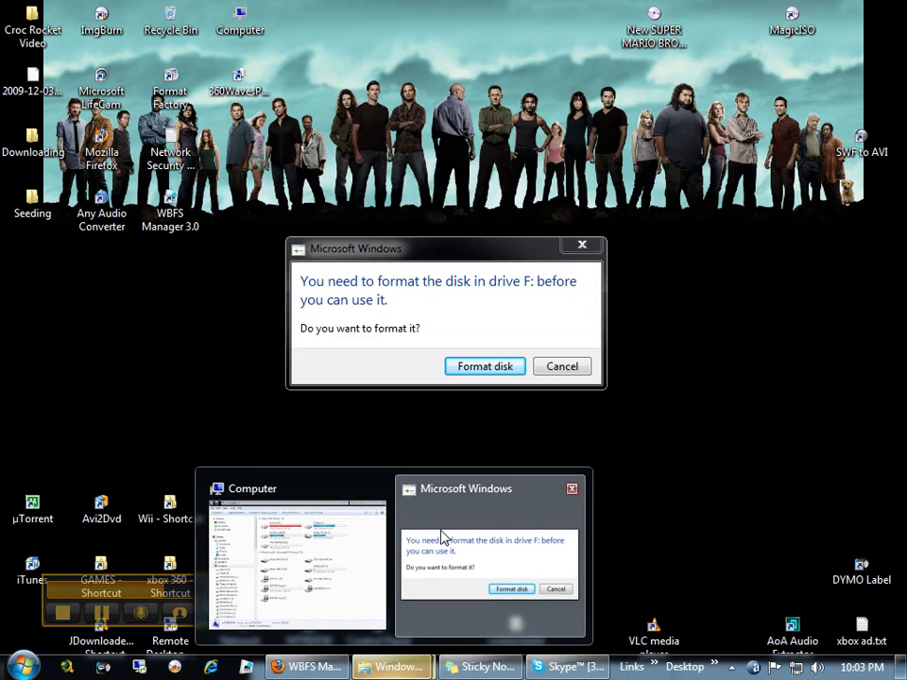
{"action": "left_click", "coordinate": [450, 542]}
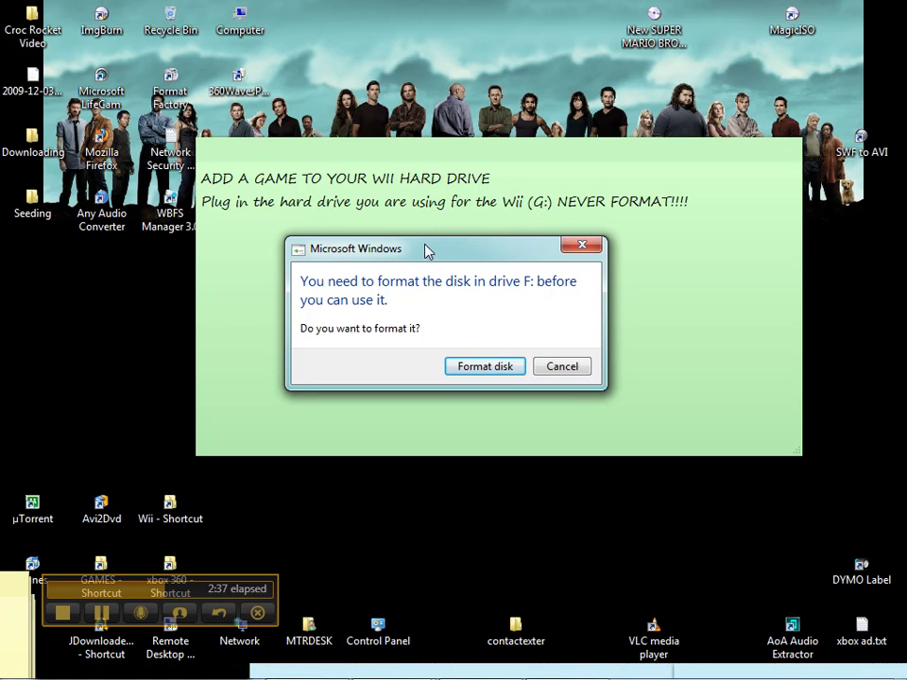
{"action": "left_click_drag", "start_coordinate": [425, 251], "coordinate": [392, 240]}
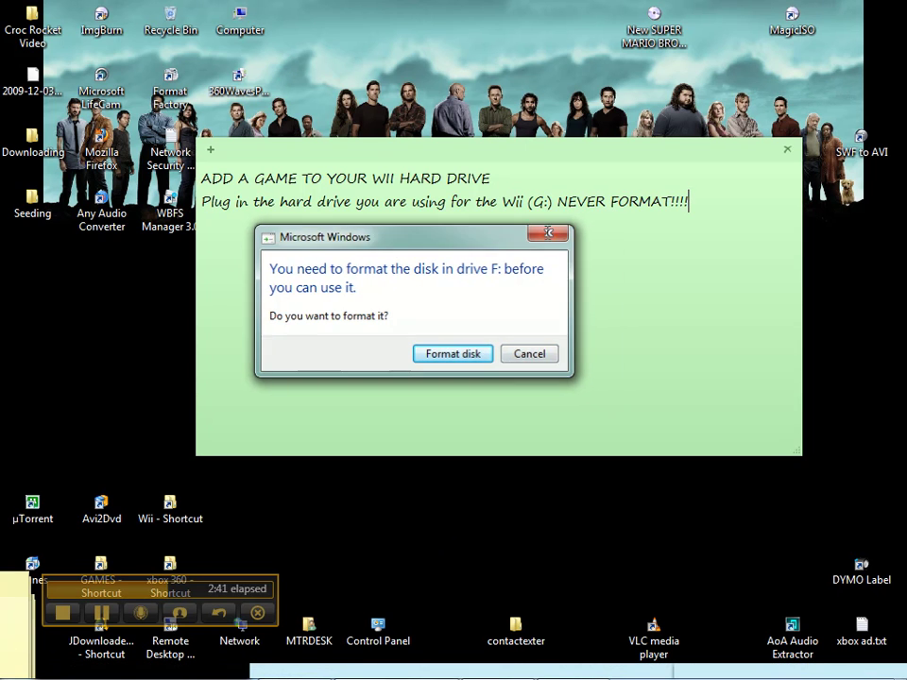
{"action": "left_click", "coordinate": [548, 234]}
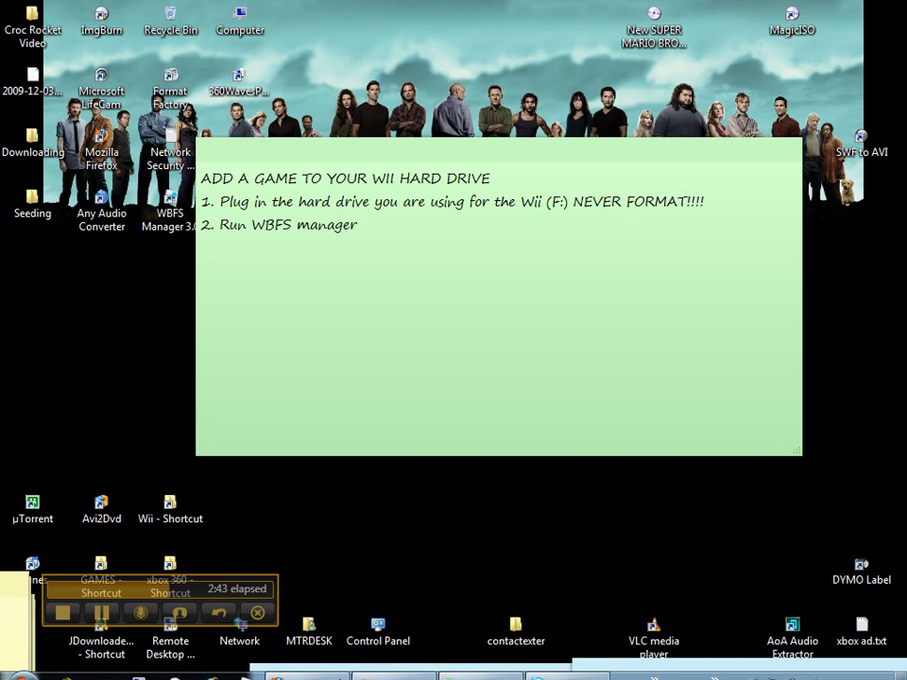
{"action": "left_click", "coordinate": [395, 666]}
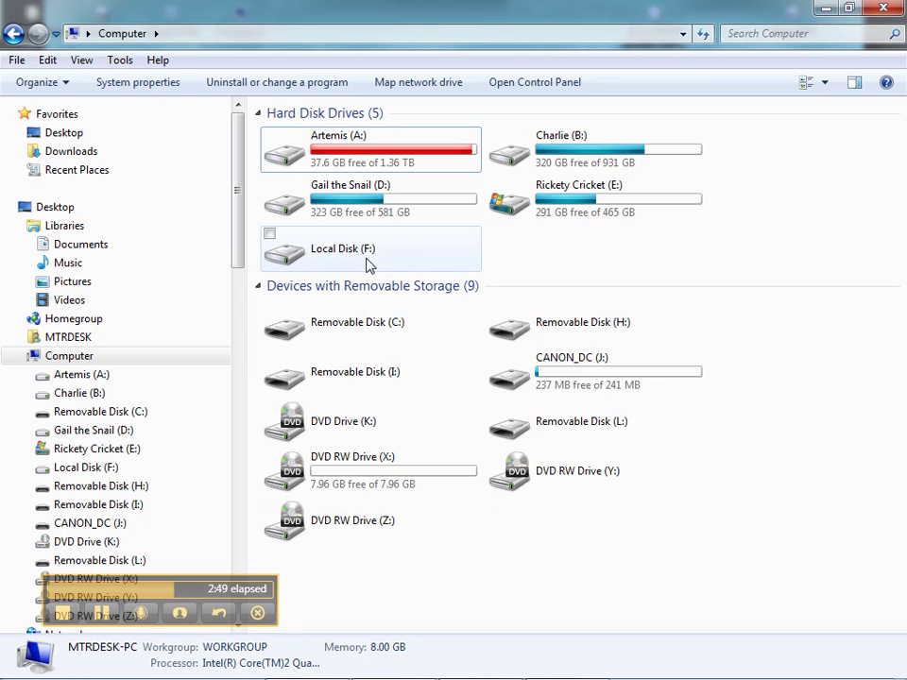
{"action": "left_click", "coordinate": [828, 8]}
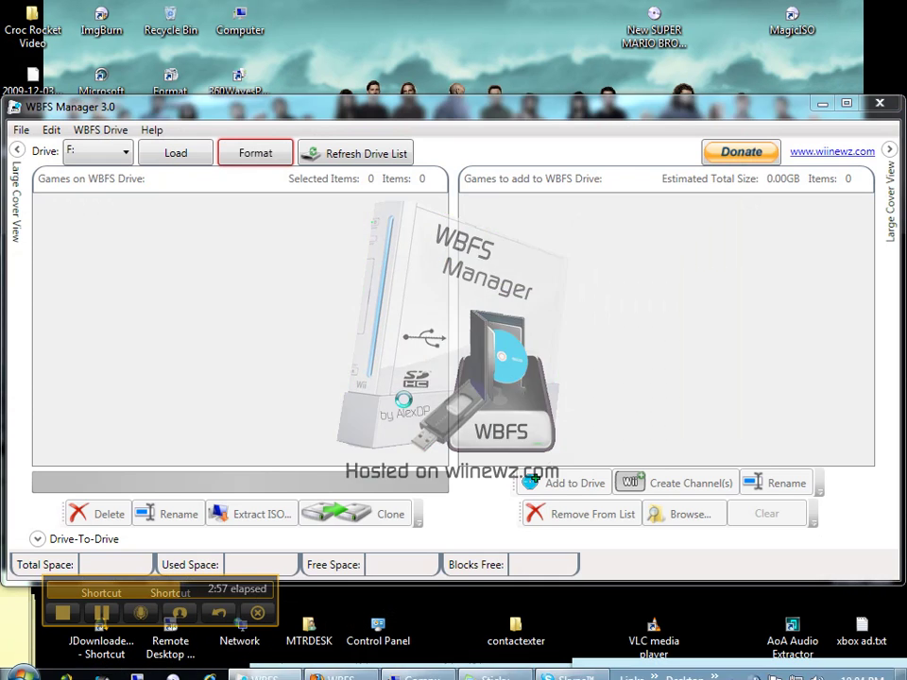
Step: Select and load drive F: to confirm 931.50 GB free, then hide WBFS Manager
{"action": "left_click", "coordinate": [124, 153]}
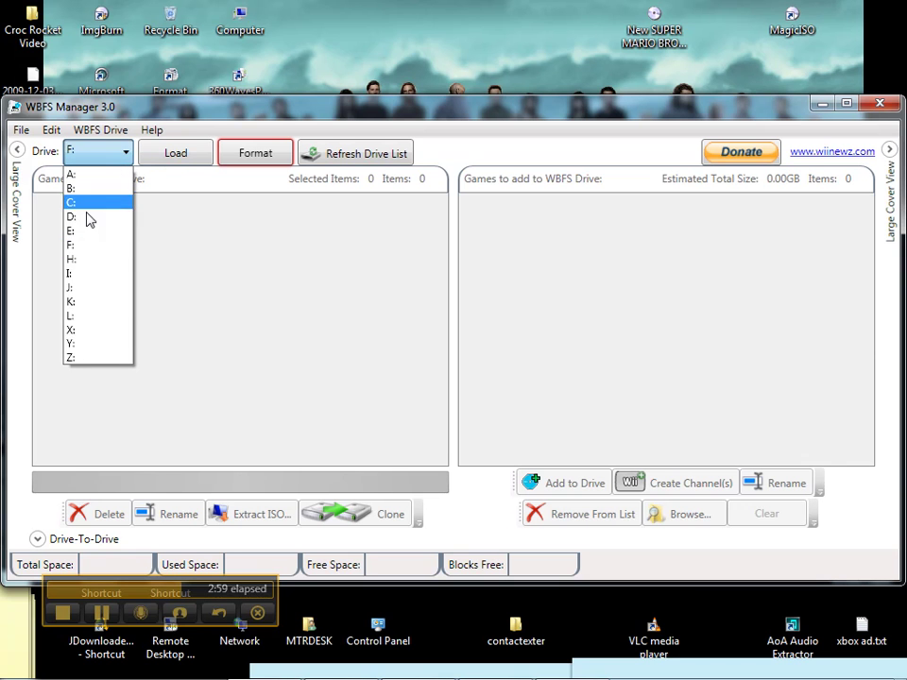
{"action": "left_click", "coordinate": [84, 246]}
{"action": "left_click", "coordinate": [179, 155]}
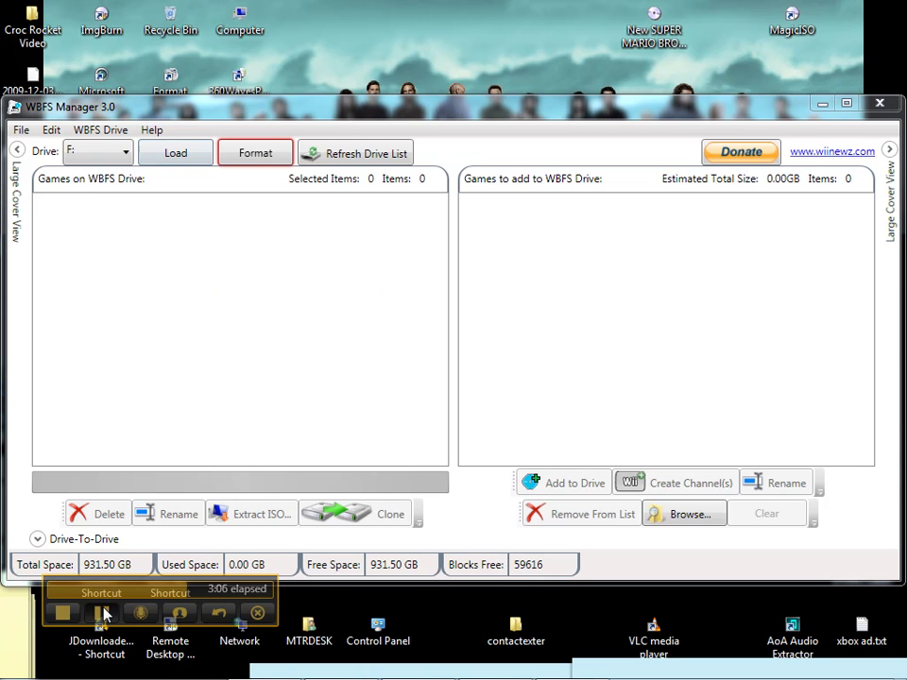
{"action": "left_click", "coordinate": [820, 105]}
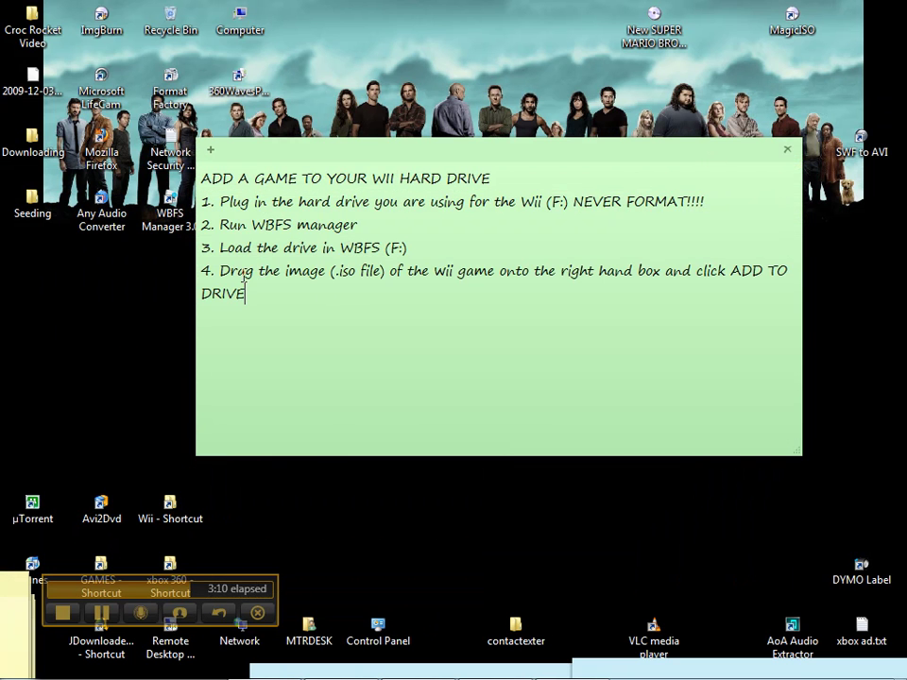
Step: Select part of the step 4 text in the sticky note, then bring WBFS Manager back
{"action": "left_click_drag", "start_coordinate": [236, 271], "coordinate": [324, 277]}
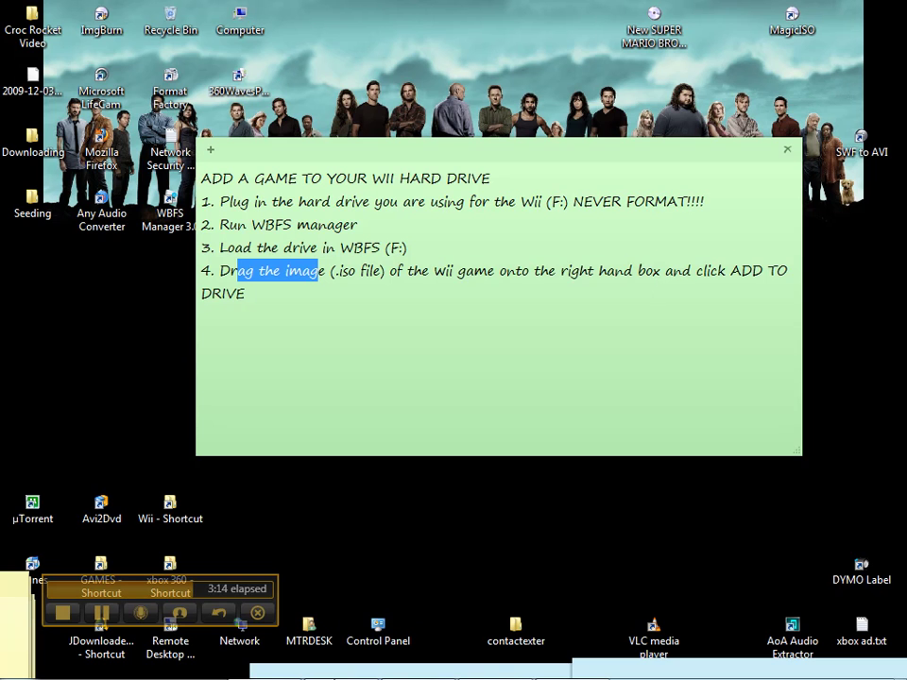
{"action": "left_click", "coordinate": [264, 664]}
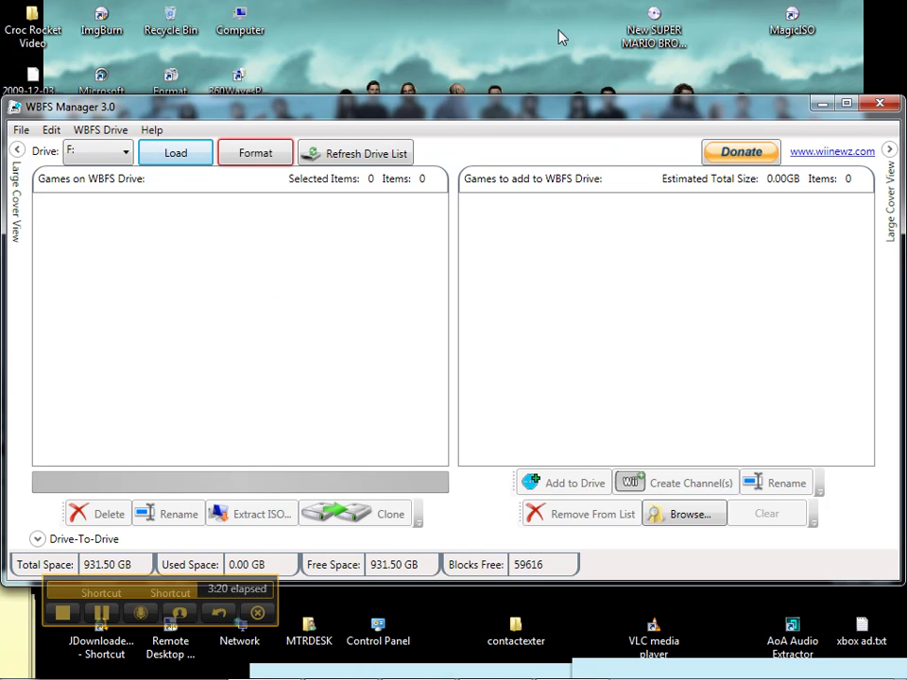
Step: Add New SUPER MARIO BROS. Wii.iso from the desktop to drive F:, using 0.36 GB
{"action": "left_click", "coordinate": [666, 35]}
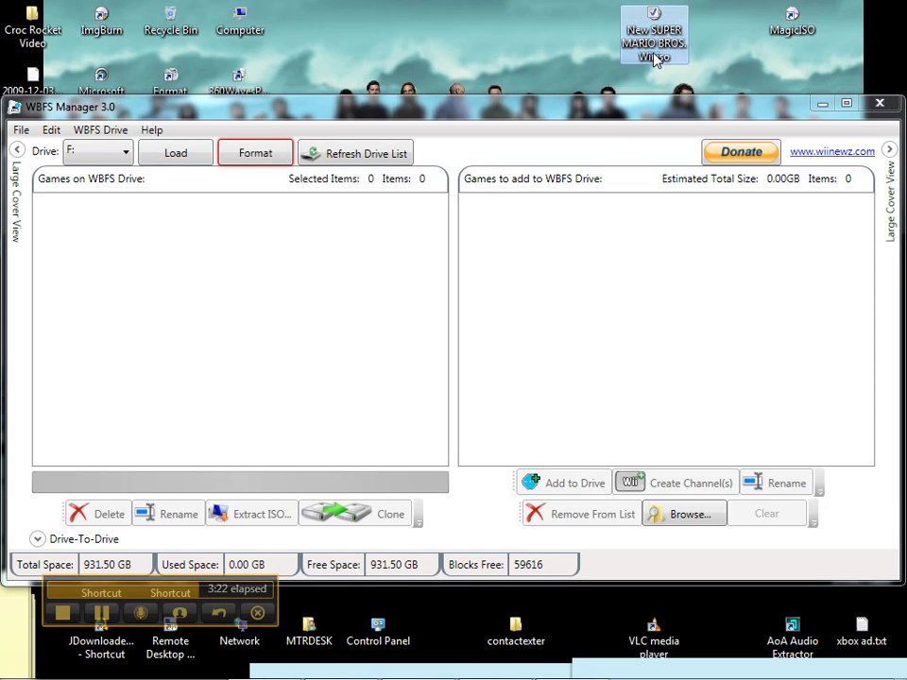
{"action": "left_click_drag", "start_coordinate": [667, 35], "coordinate": [638, 132]}
{"action": "left_click_drag", "start_coordinate": [604, 297], "coordinate": [603, 296]}
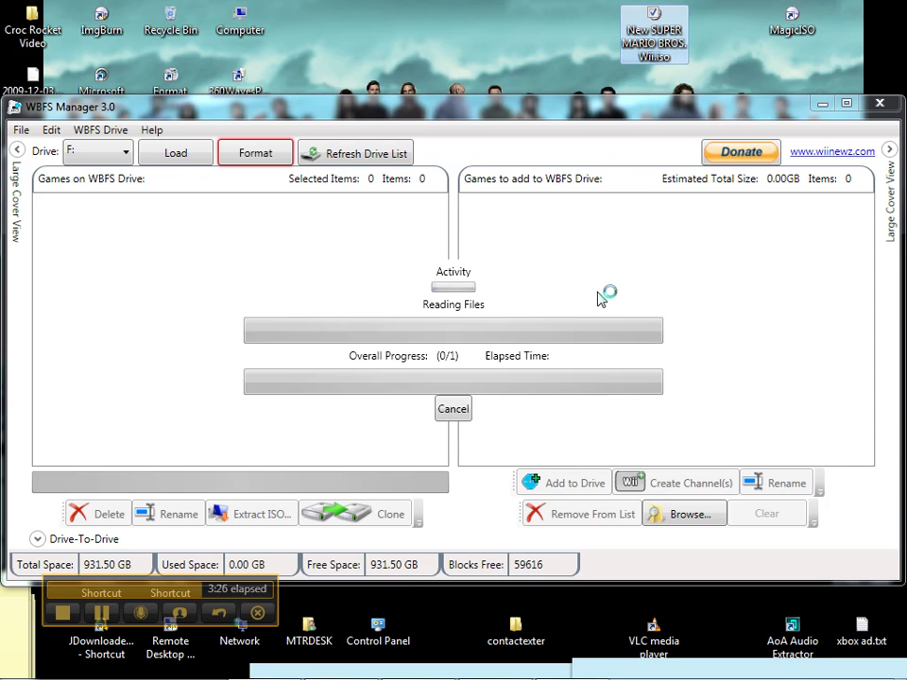
{"action": "mouse_move", "coordinate": [526, 223]}
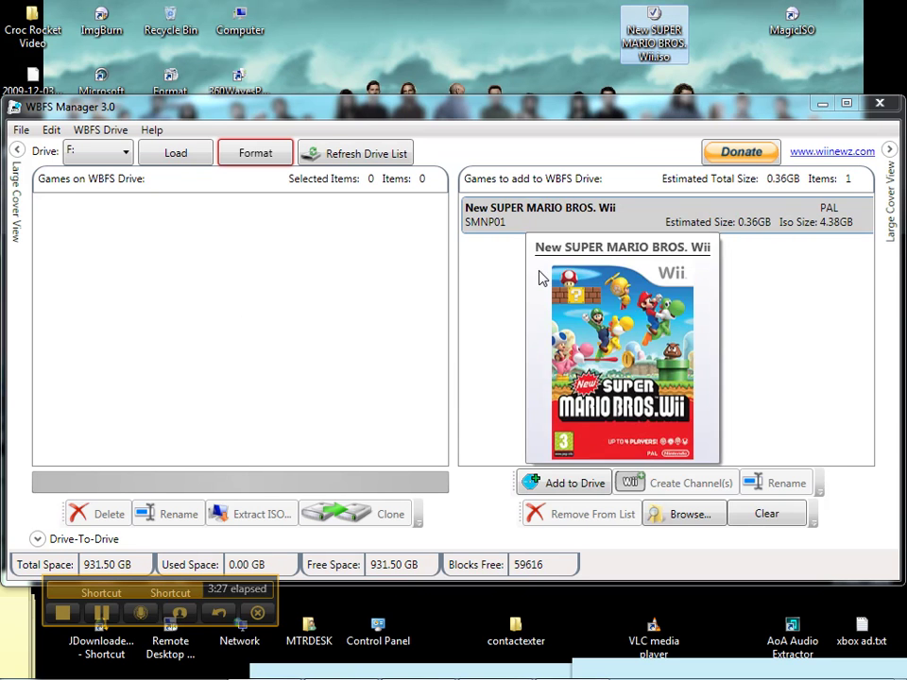
{"action": "left_click", "coordinate": [535, 482]}
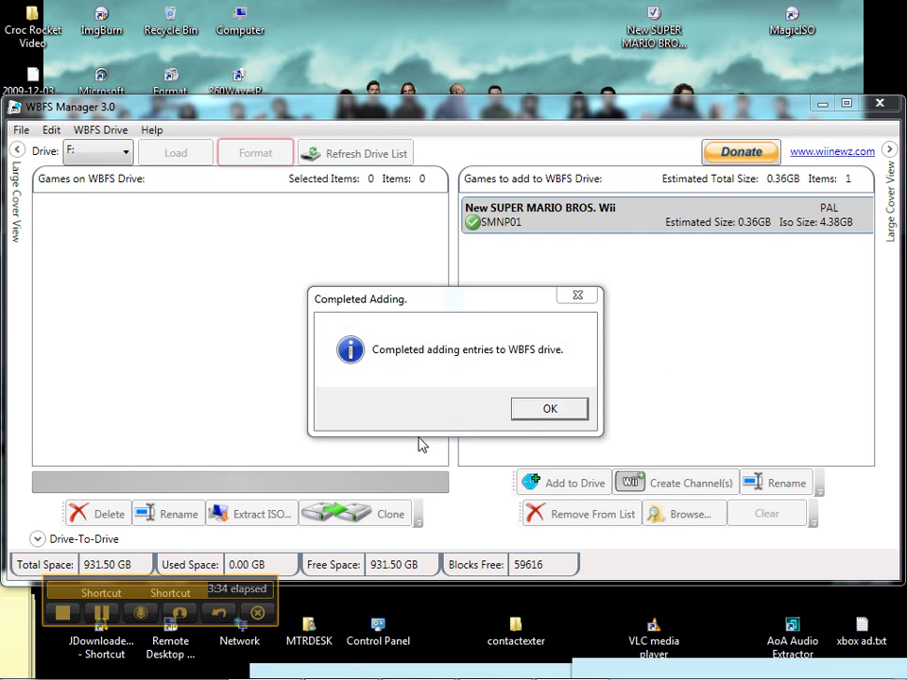
{"action": "left_click", "coordinate": [528, 414]}
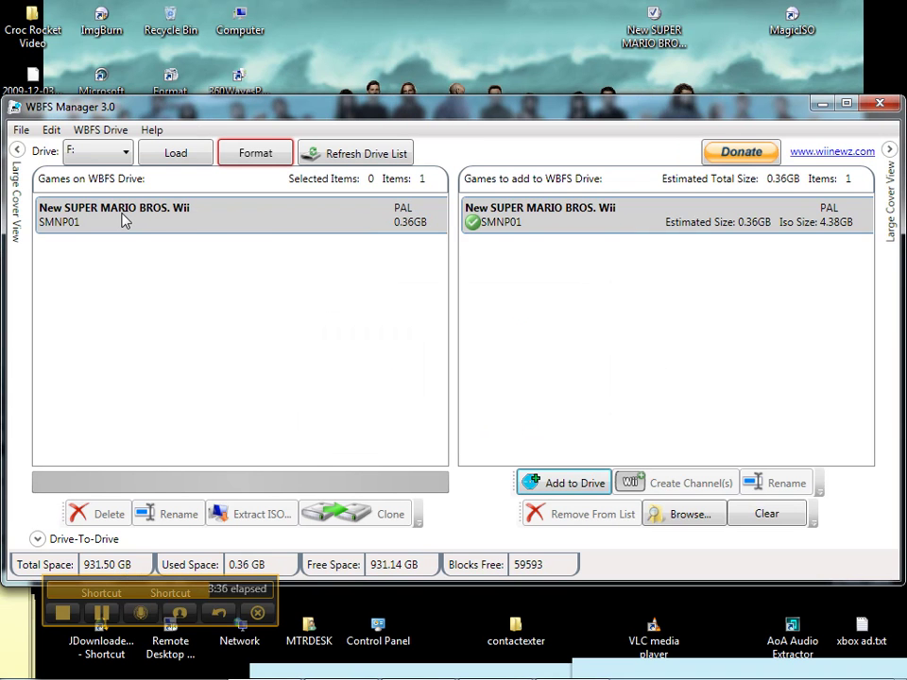
{"action": "mouse_move", "coordinate": [123, 220]}
Step: Set WBFS Manager aside so the Sticky Notes guide shows again
{"action": "left_click", "coordinate": [102, 613]}
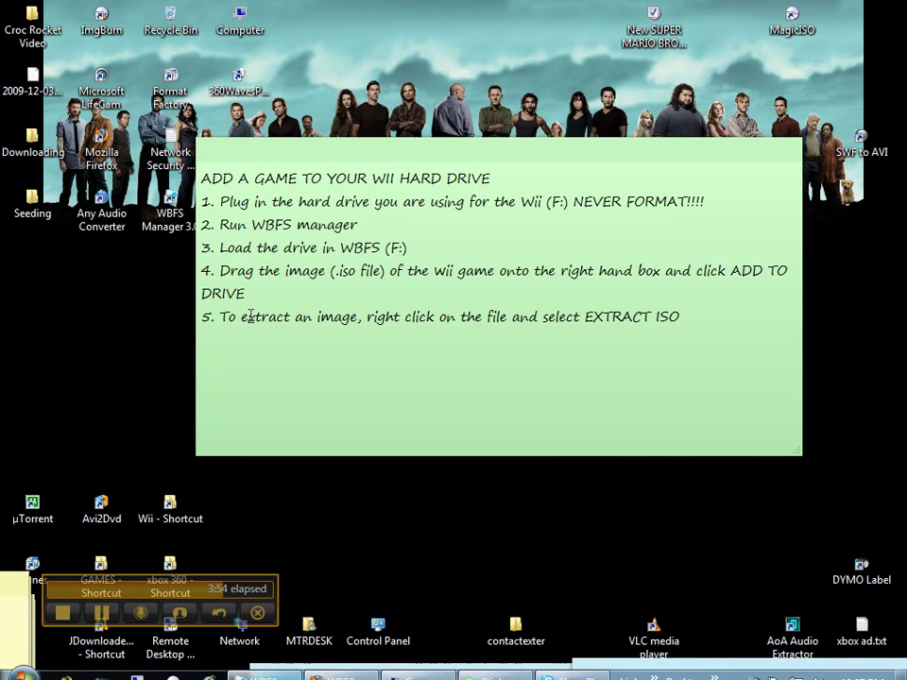
{"action": "left_click", "coordinate": [269, 662]}
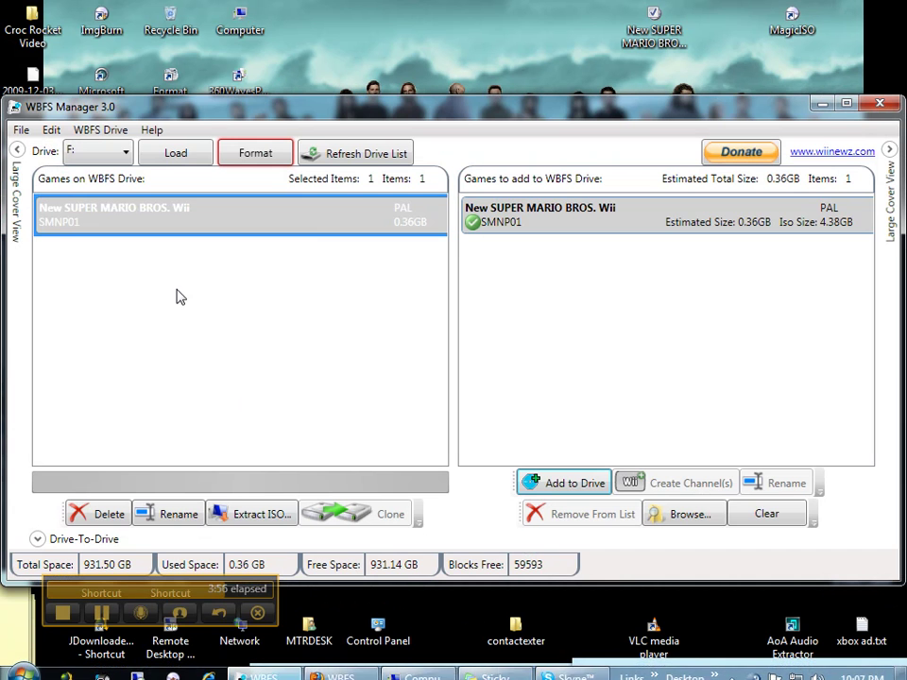
{"action": "right_click", "coordinate": [138, 215]}
{"action": "left_click", "coordinate": [182, 269]}
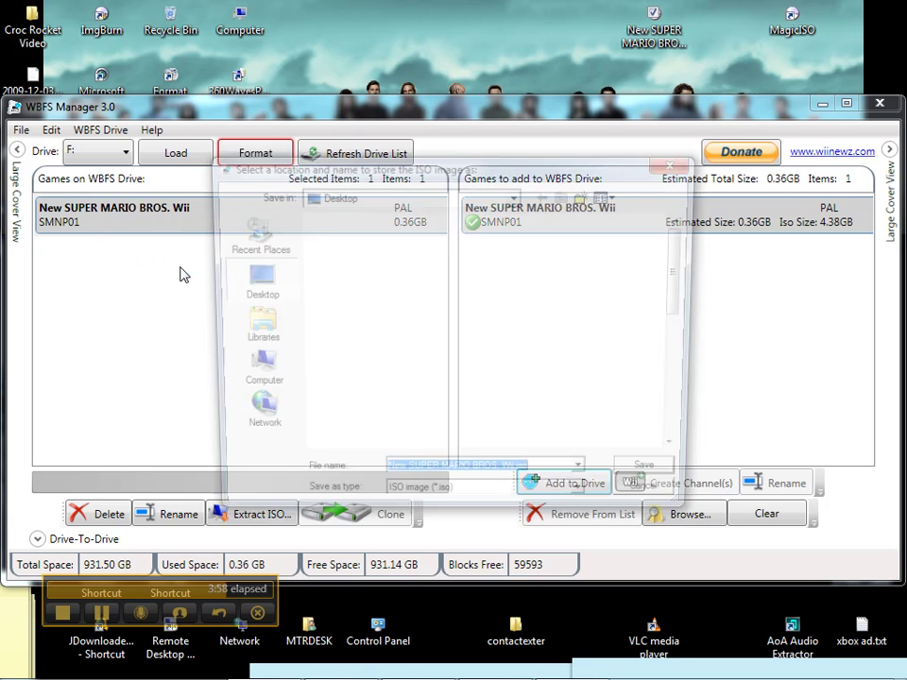
{"action": "left_click", "coordinate": [652, 482]}
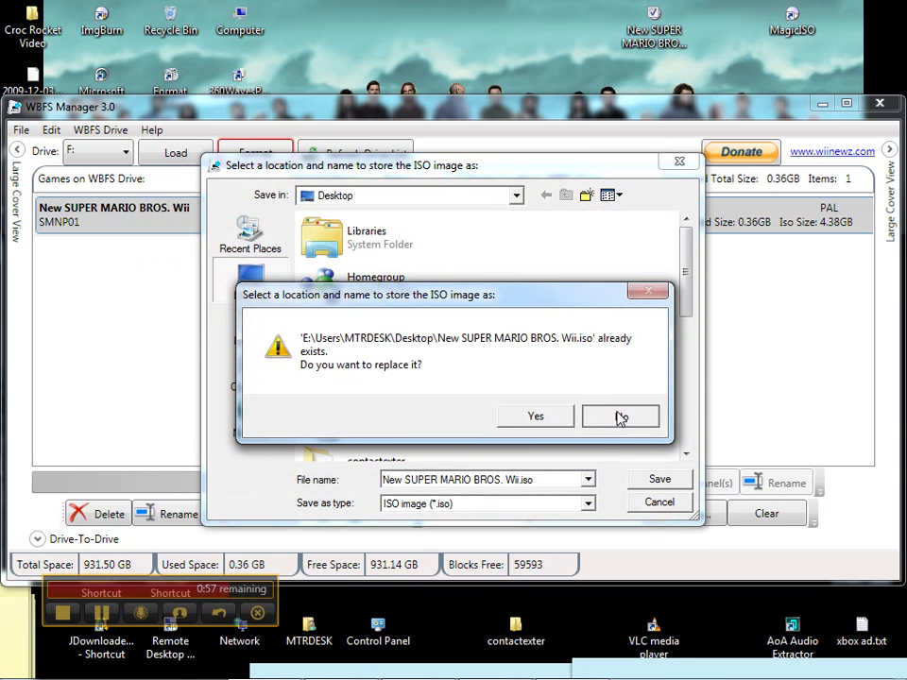
{"action": "left_click", "coordinate": [618, 417]}
{"action": "left_click", "coordinate": [652, 501]}
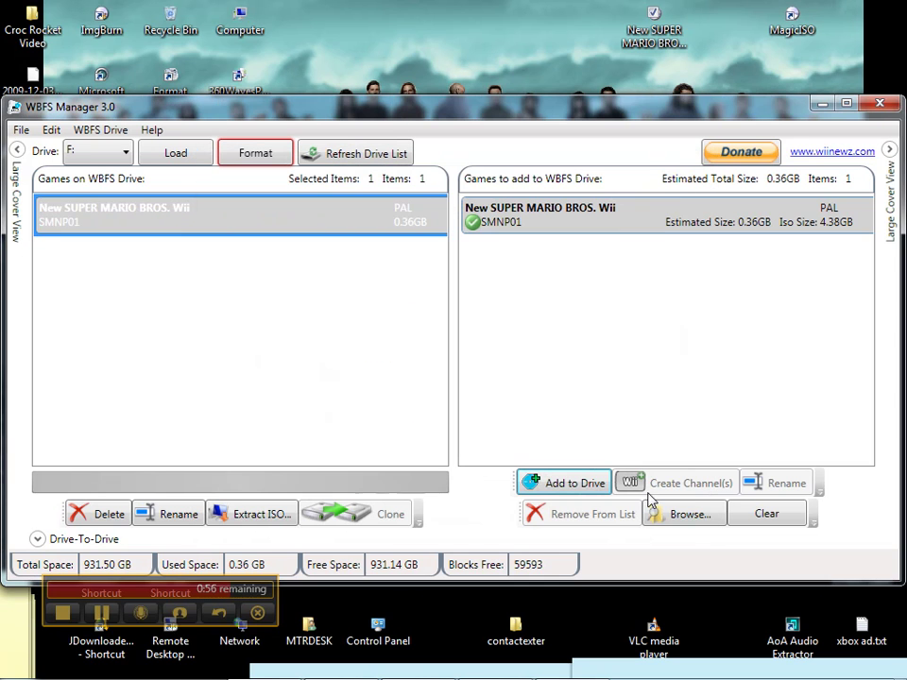
{"action": "left_click", "coordinate": [101, 614]}
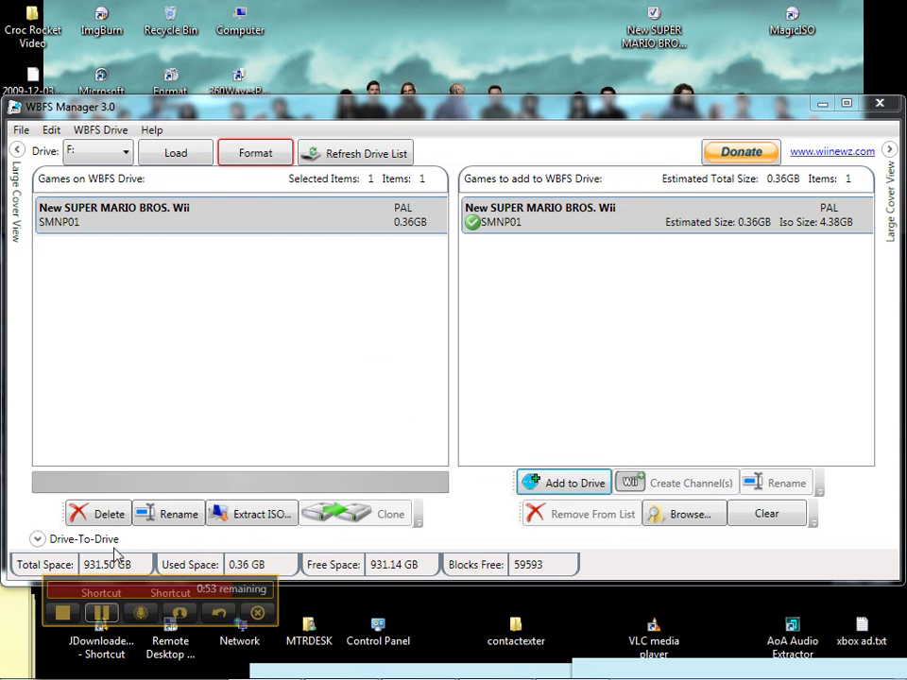
Step: Export the drive's game list to wii games.csv on the desktop, then show the desktop
{"action": "right_click", "coordinate": [149, 216]}
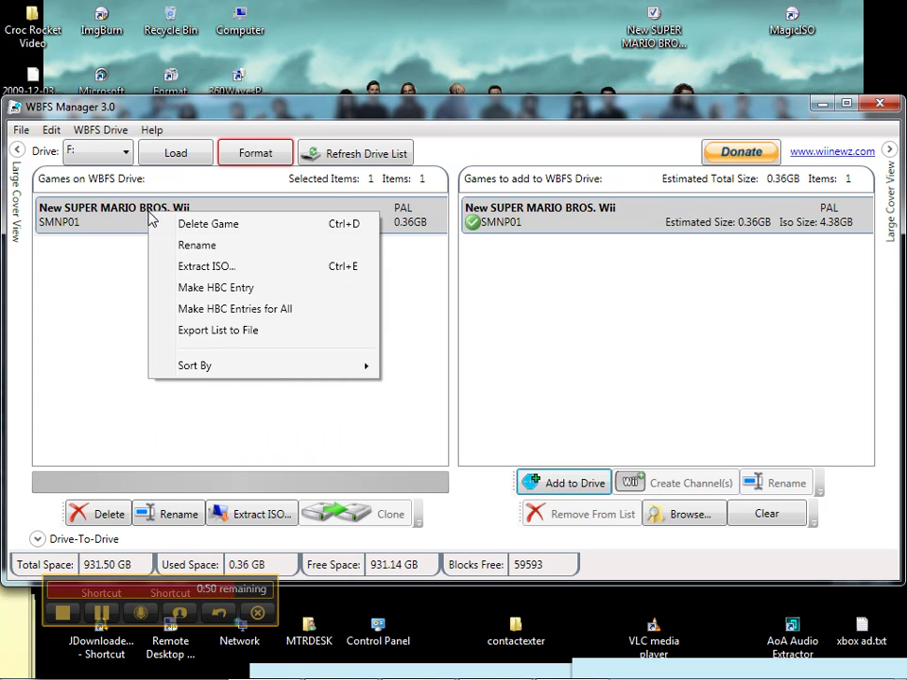
{"action": "left_click", "coordinate": [216, 331]}
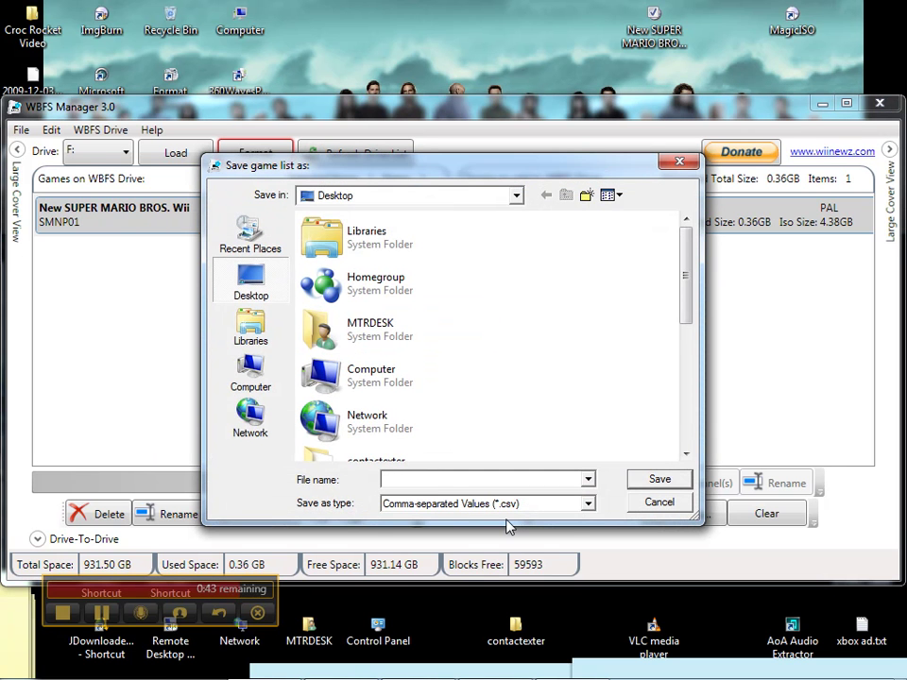
{"action": "type", "text": "wii games"}
{"action": "key", "text": "Return"}
{"action": "left_click", "coordinate": [519, 411]}
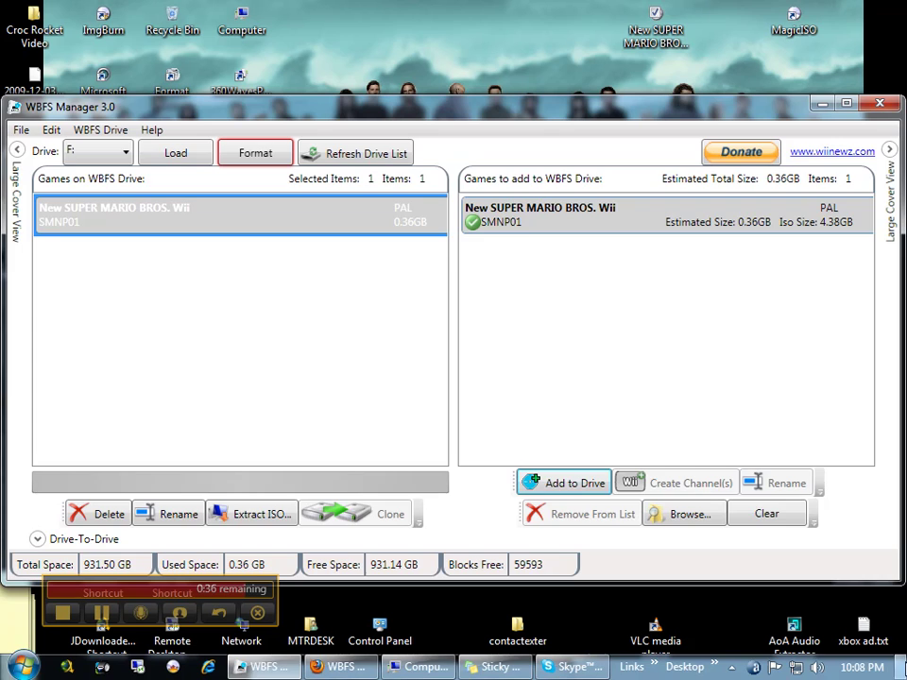
{"action": "key", "text": "super+d"}
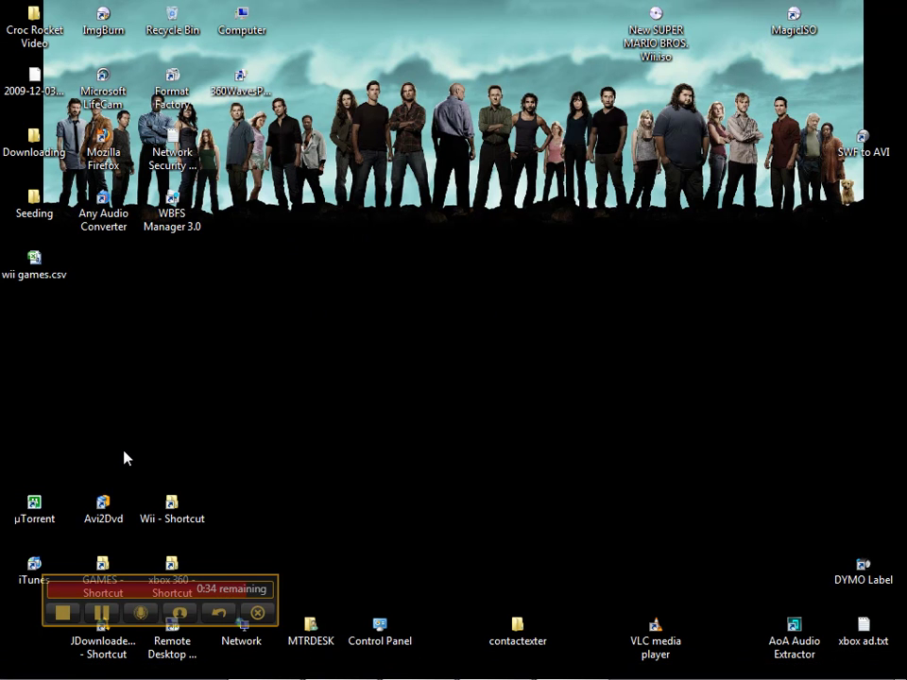
Step: Open wii games.csv in Excel and select its Game Name, Disc ID, Region and Size cells
{"action": "double_click", "coordinate": [35, 273]}
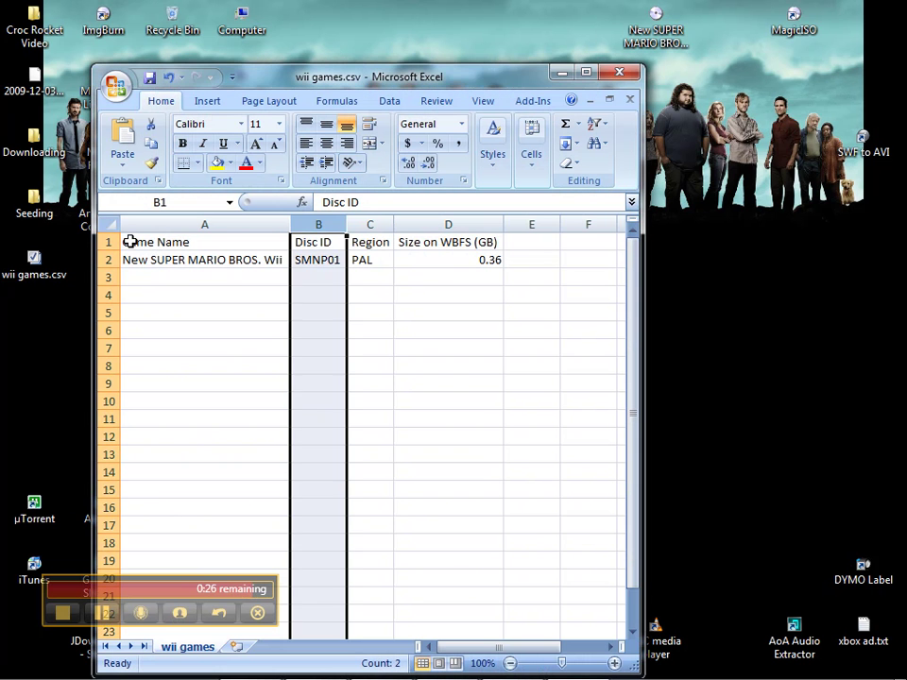
{"action": "left_click_drag", "start_coordinate": [130, 239], "coordinate": [154, 252]}
{"action": "left_click_drag", "start_coordinate": [317, 241], "coordinate": [371, 259]}
{"action": "left_click_drag", "start_coordinate": [427, 244], "coordinate": [444, 259]}
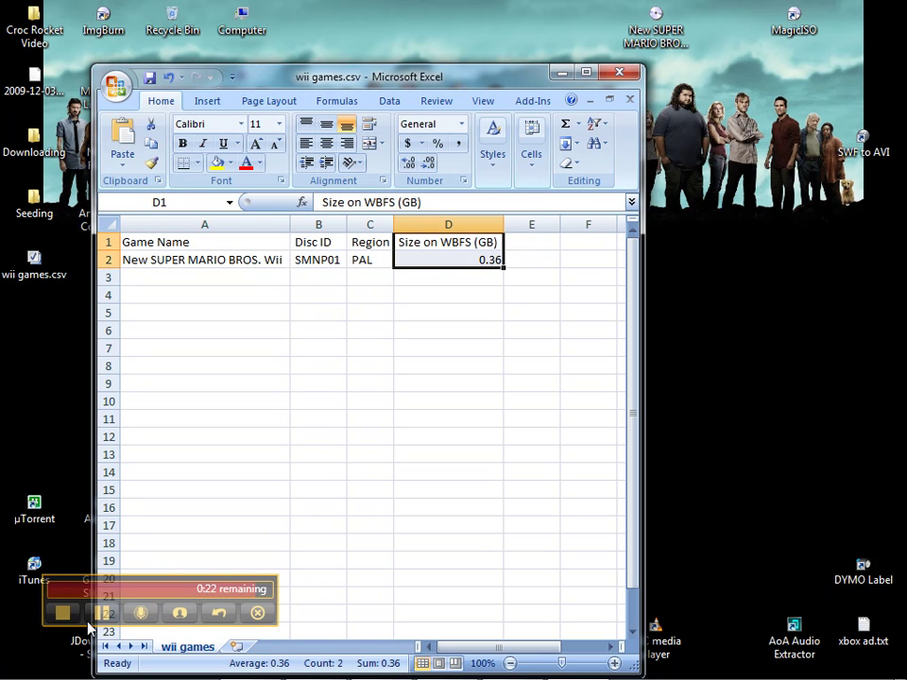
{"action": "left_click", "coordinate": [101, 612]}
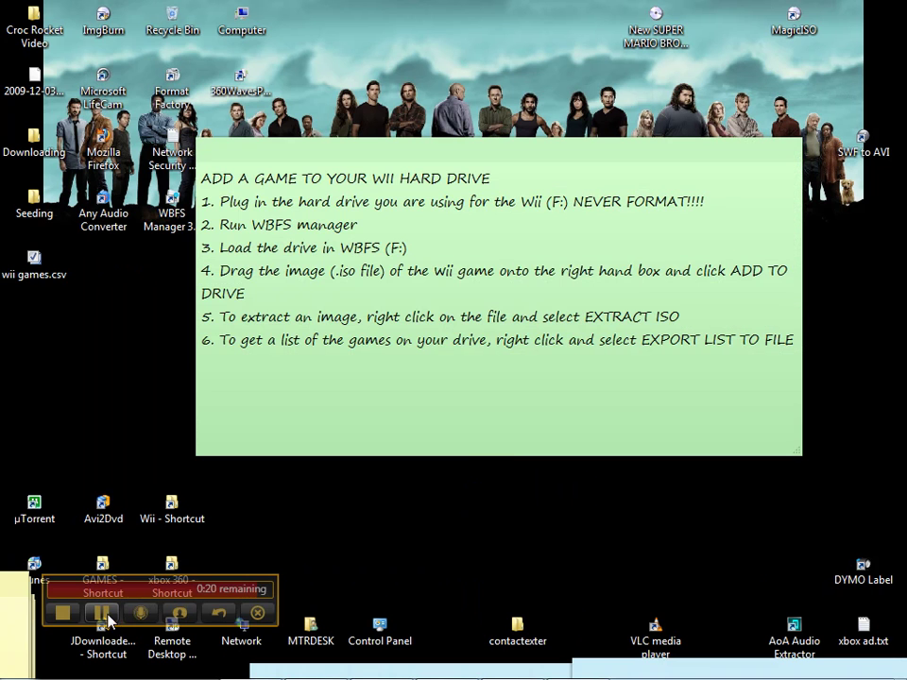